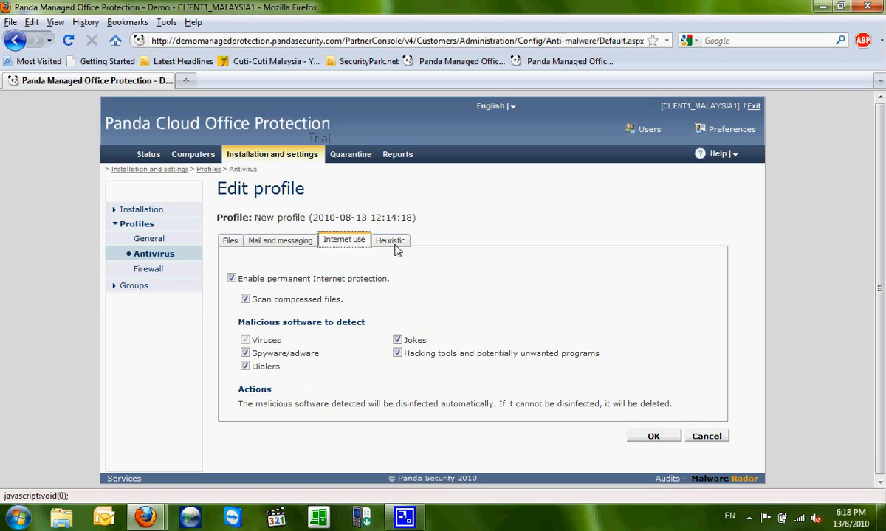
# Step: Review the profile's heuristic options and firewall pages, choosing Public network as the firewall's network type
pyautogui.click(393, 242)
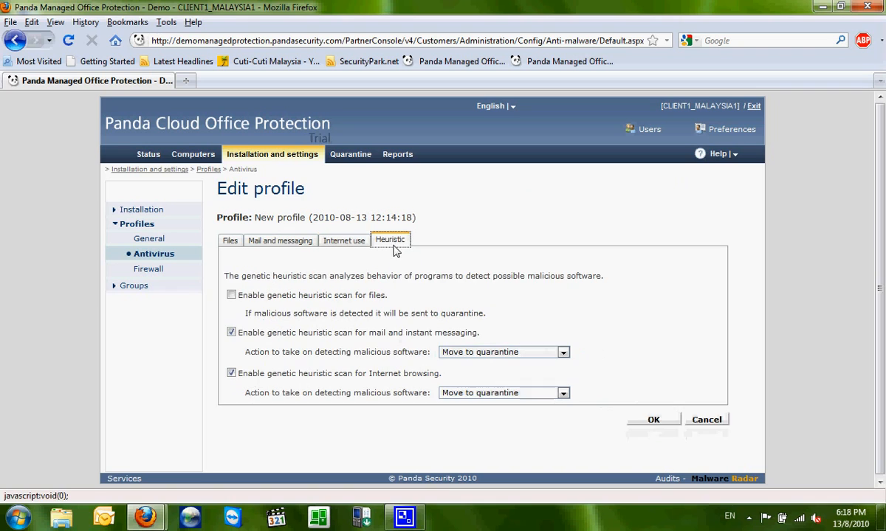
pyautogui.click(154, 269)
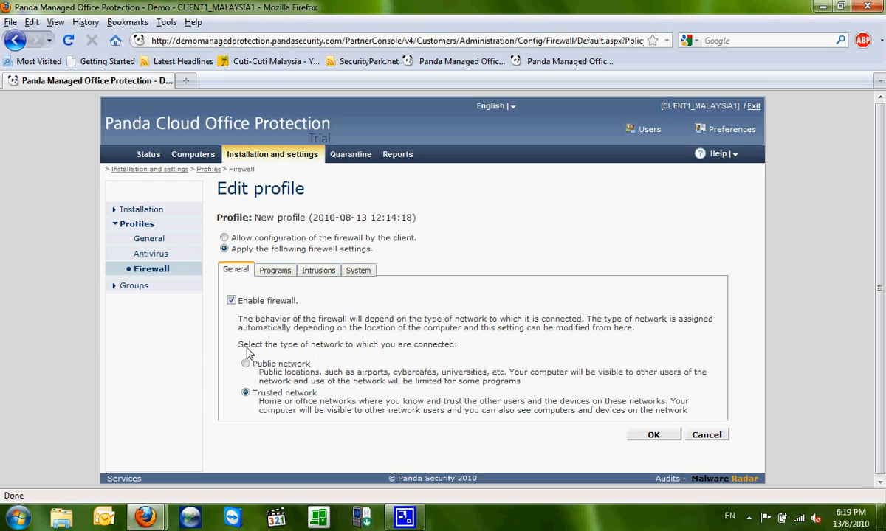
pyautogui.click(299, 363)
pyautogui.click(269, 272)
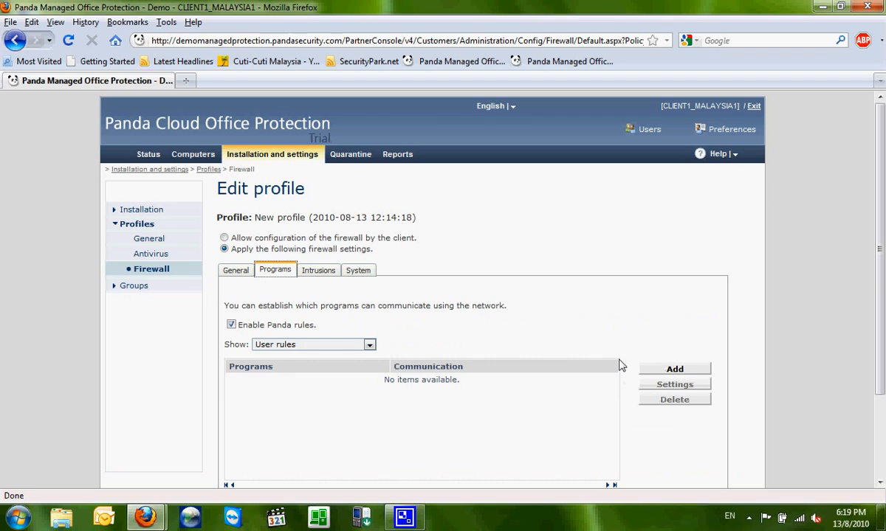
pyautogui.click(332, 273)
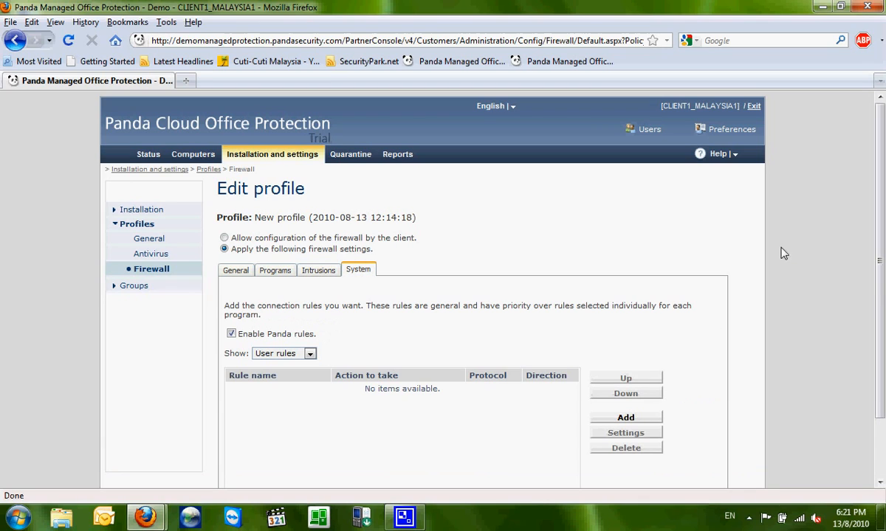
# Step: Start a new firewall system rule without saving the pending changes, and examine its action, direction and zone options
pyautogui.scroll(-2, 366, 310)
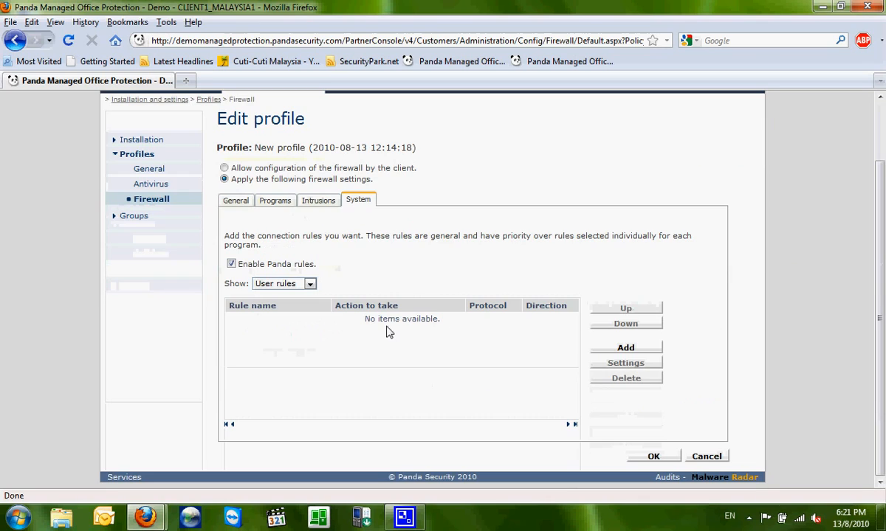
pyautogui.click(602, 352)
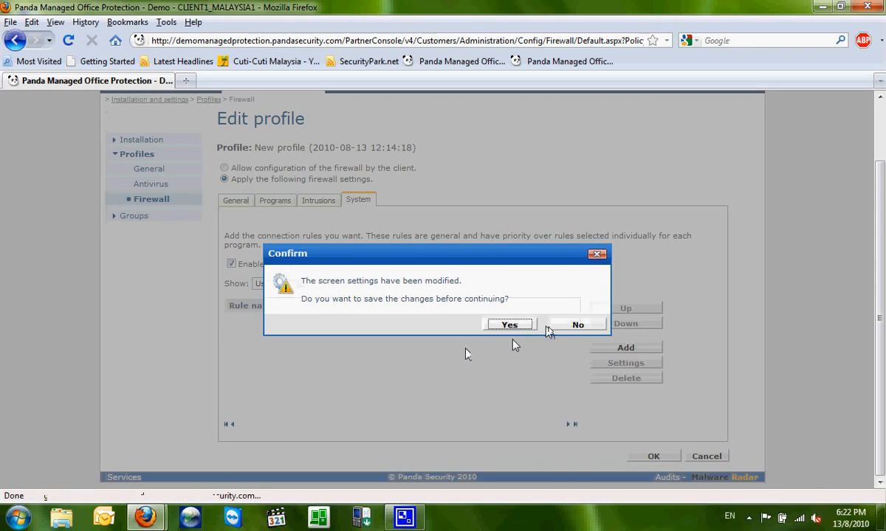
pyautogui.click(553, 328)
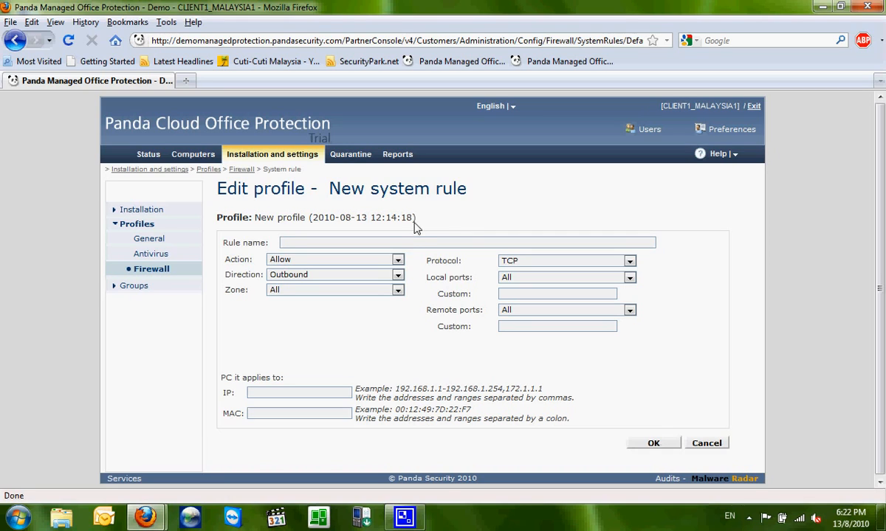
pyautogui.click(397, 260)
pyautogui.click(399, 276)
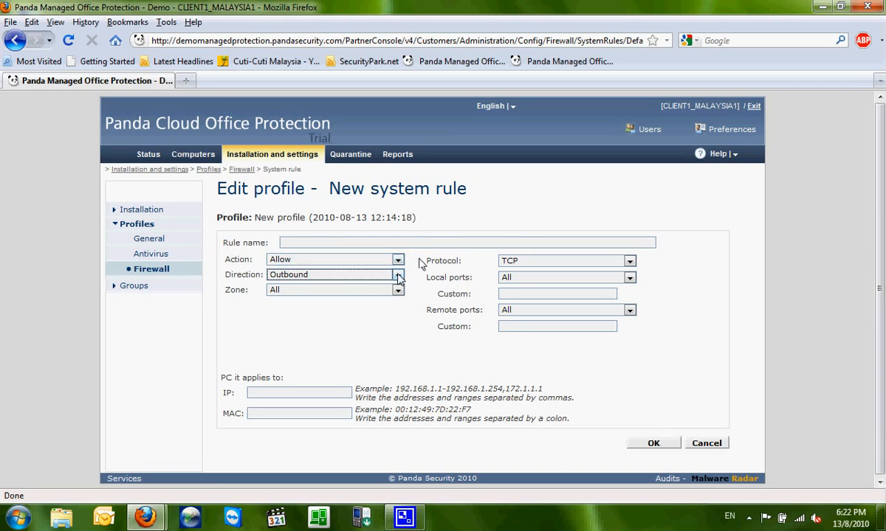
pyautogui.click(400, 292)
pyautogui.click(400, 292)
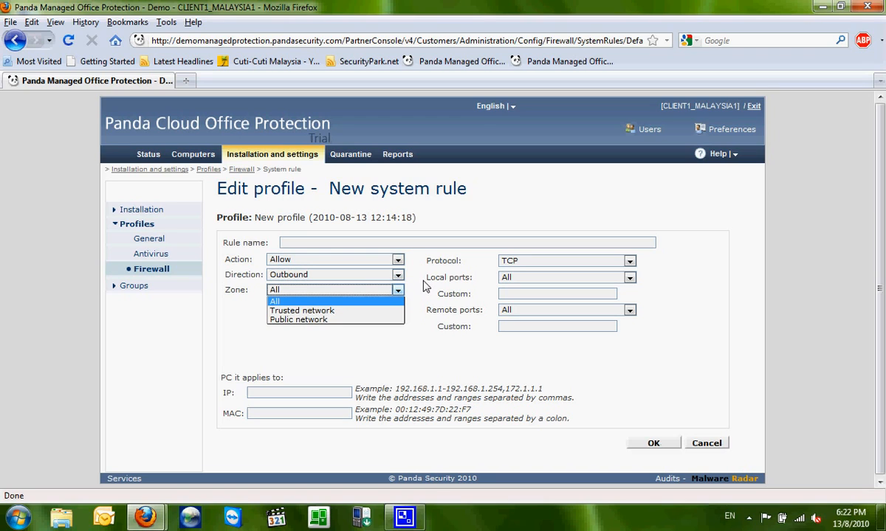
pyautogui.click(525, 256)
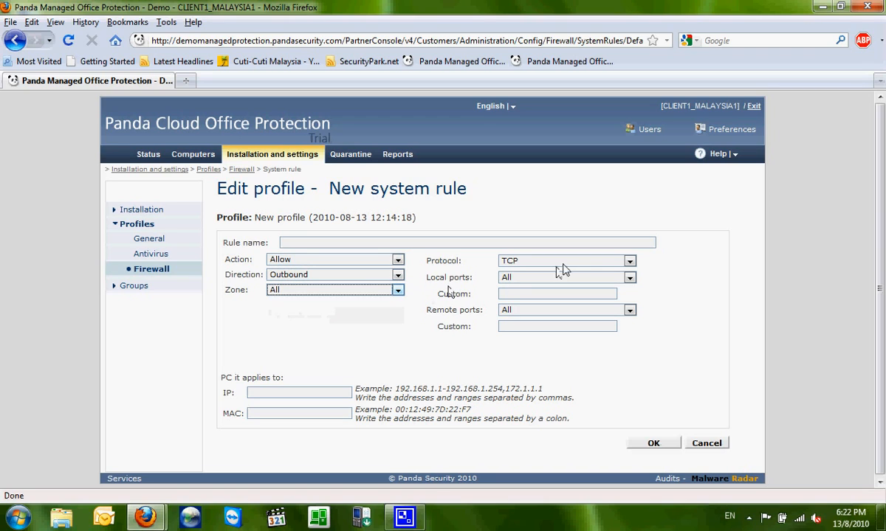
# Step: Examine the protocol and local port choices offered for the new system rule
pyautogui.click(629, 261)
pyautogui.click(637, 277)
pyautogui.click(629, 278)
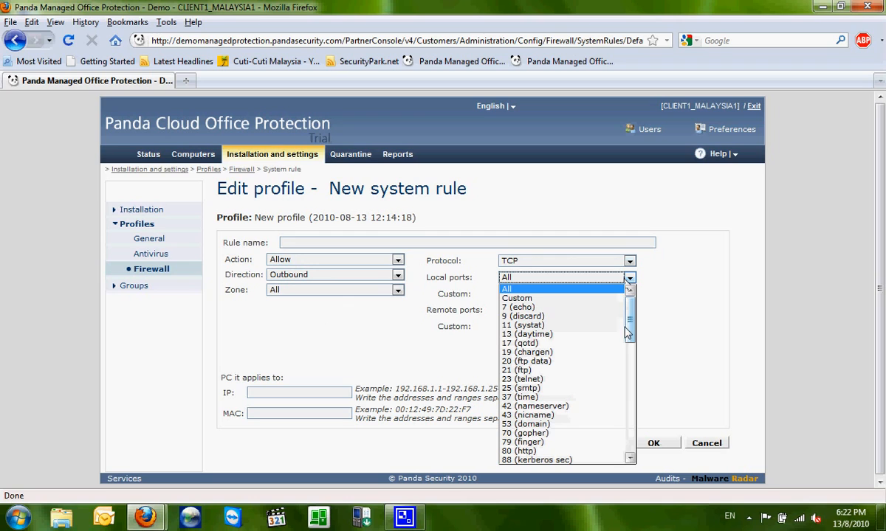
pyautogui.moveTo(629, 328)
pyautogui.mouseDown()
pyautogui.moveTo(630, 452)
pyautogui.moveTo(639, 317)
pyautogui.mouseUp()
pyautogui.click(688, 303)
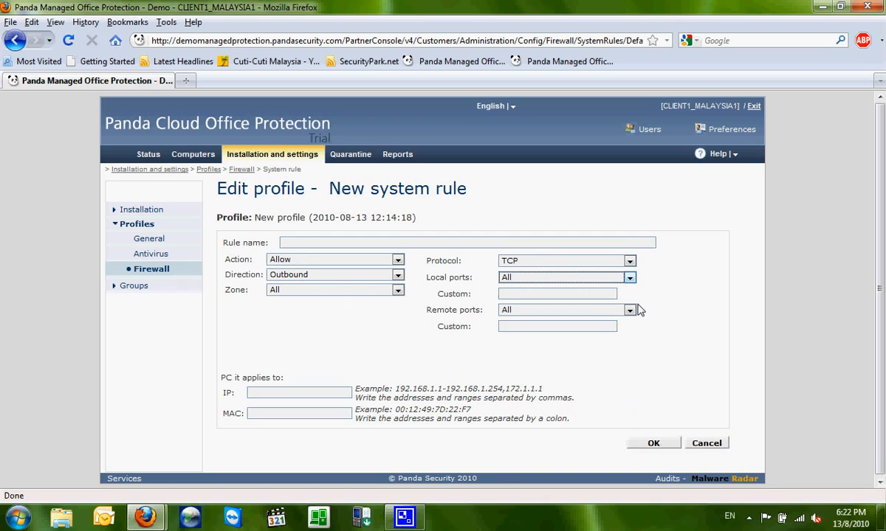
# Step: Set the rule's local ports to custom port 123 and look at the remote port choices
pyautogui.click(572, 277)
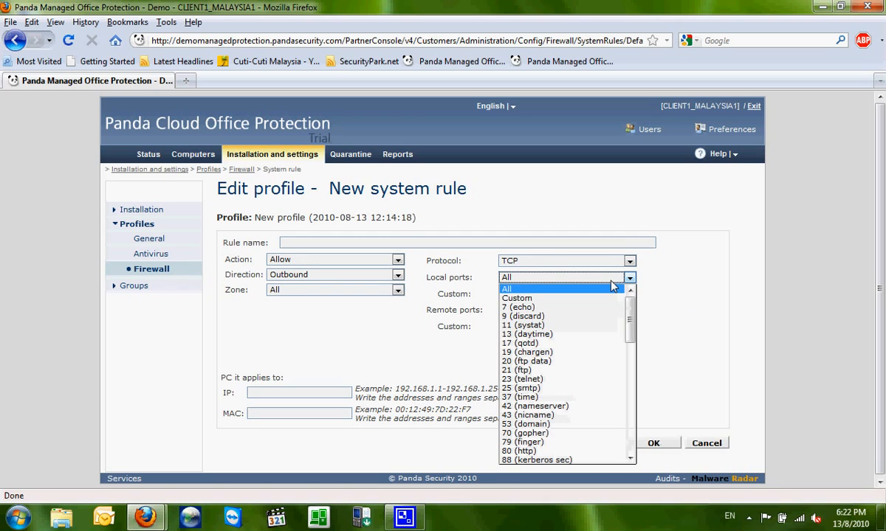
pyautogui.click(605, 299)
pyautogui.click(572, 294)
pyautogui.write('ww')
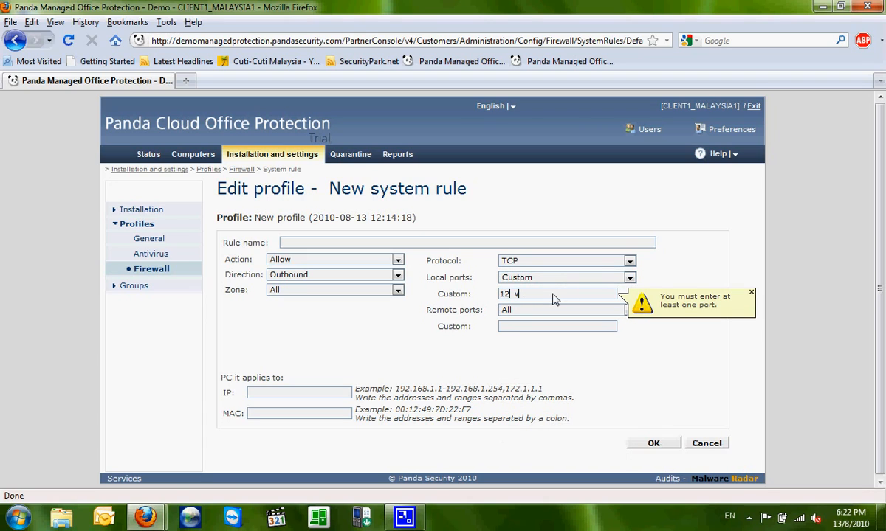
pyautogui.click(557, 310)
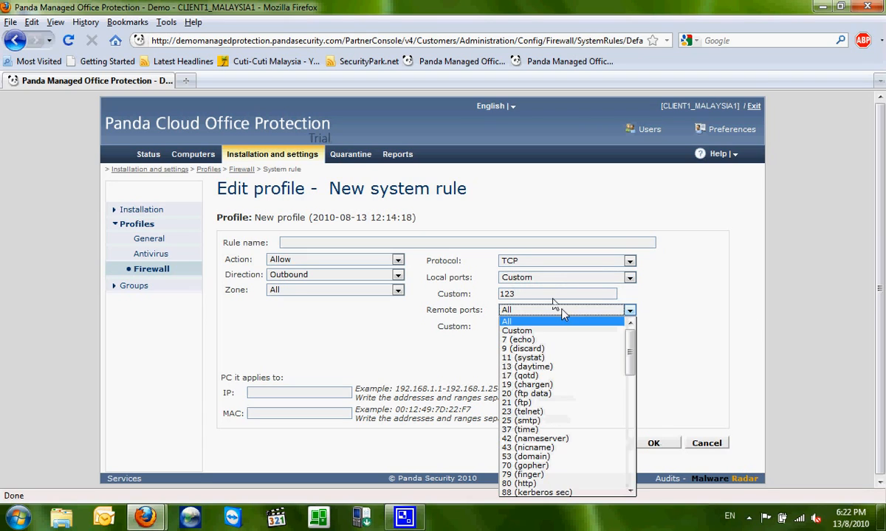
pyautogui.click(664, 333)
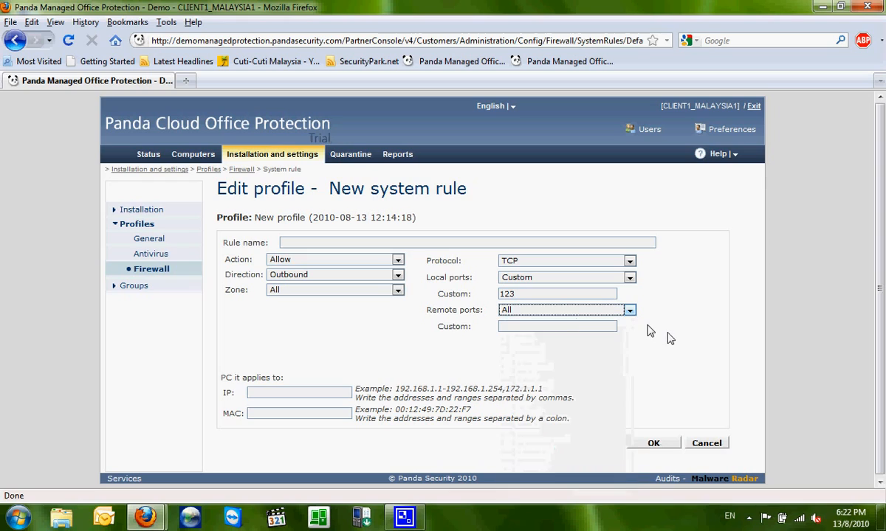
# Step: Check the rule's IP and MAC address fields, and discard the new system rule
pyautogui.click(323, 392)
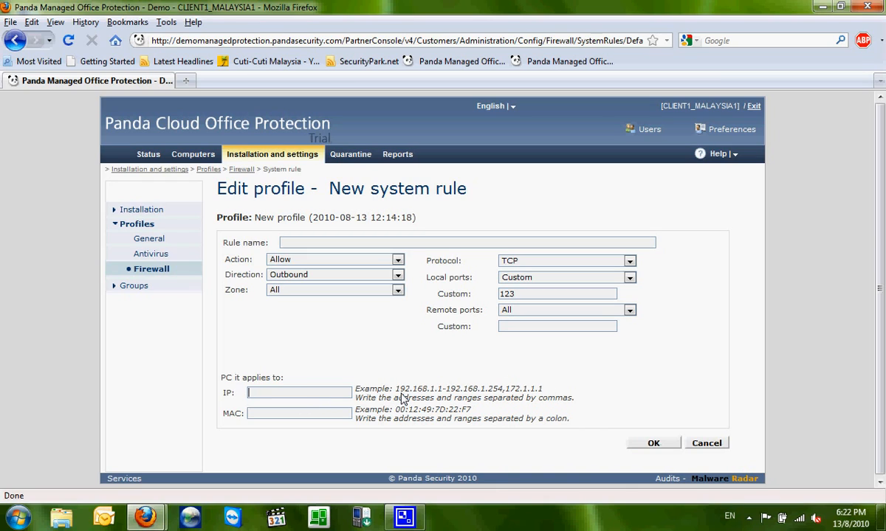
pyautogui.click(296, 415)
pyautogui.press('alt')
pyautogui.press('alt')
pyautogui.press('alt')
pyautogui.press('alt')
pyautogui.click(705, 443)
pyautogui.press('alt')
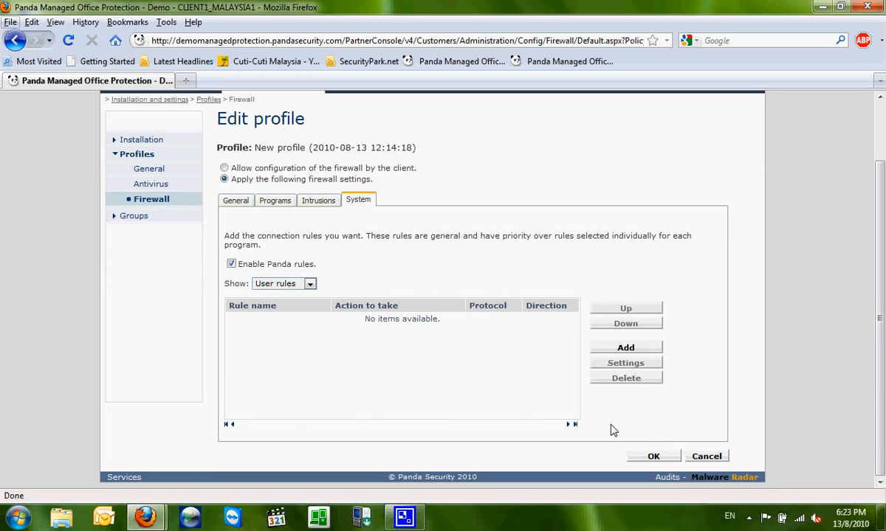
# Step: Confirm the profile's firewall settings and create a new computer group named abc
pyautogui.click(645, 457)
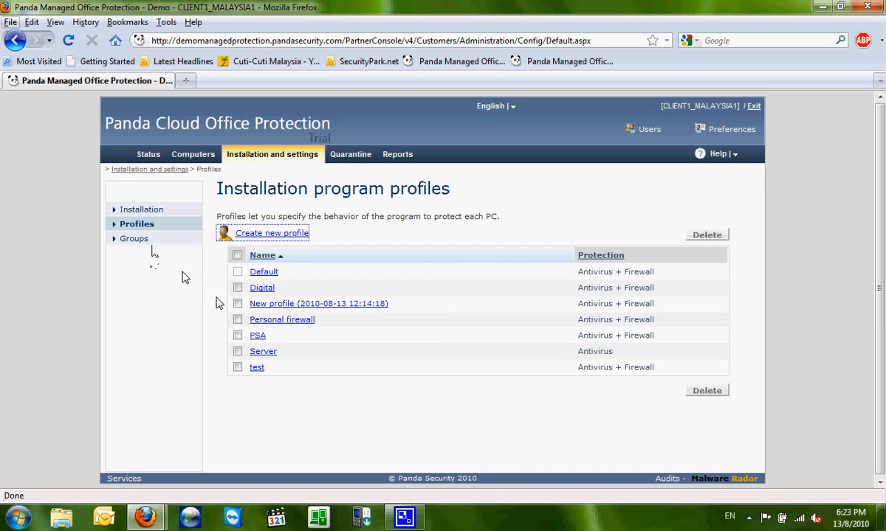
pyautogui.click(135, 240)
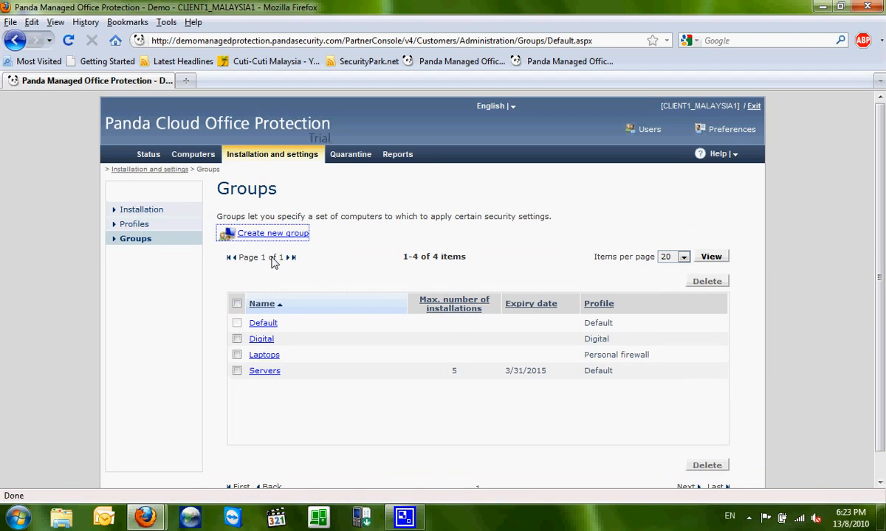
pyautogui.click(267, 236)
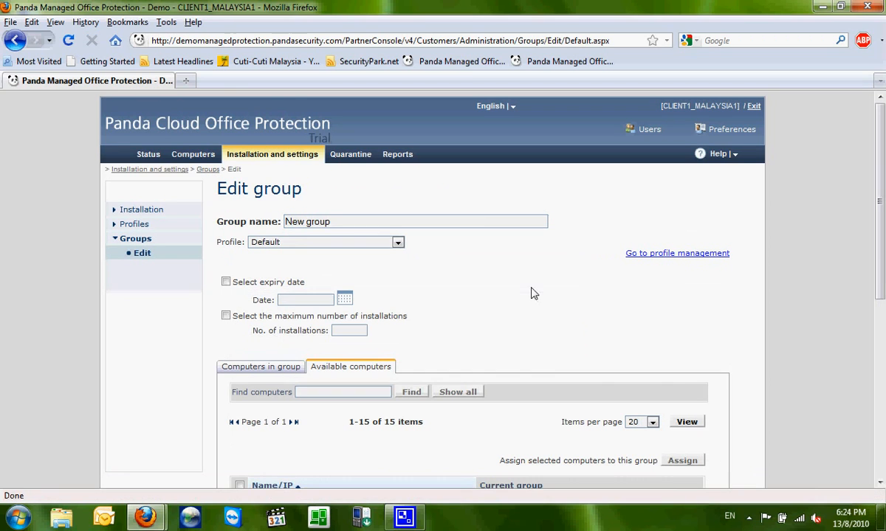
pyautogui.scroll(-2, 519, 293)
pyautogui.moveTo(330, 143); pyautogui.dragTo(262, 143)
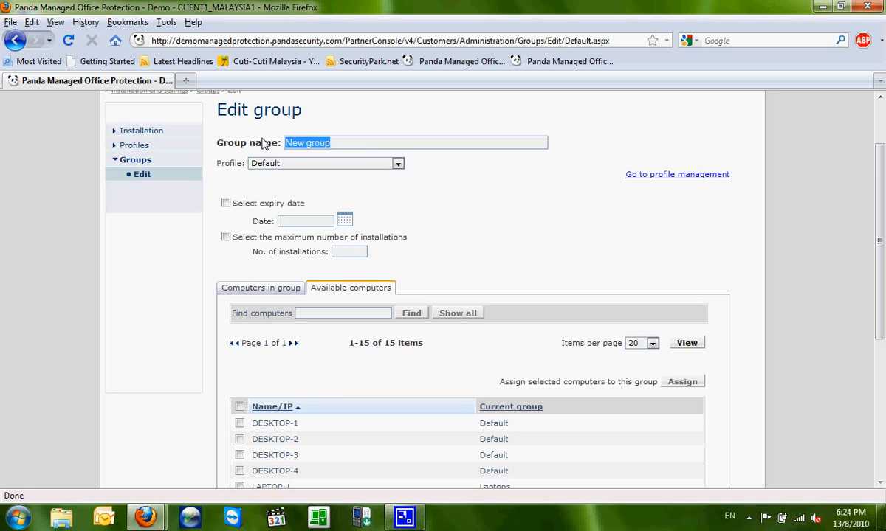
pyautogui.write('abc')
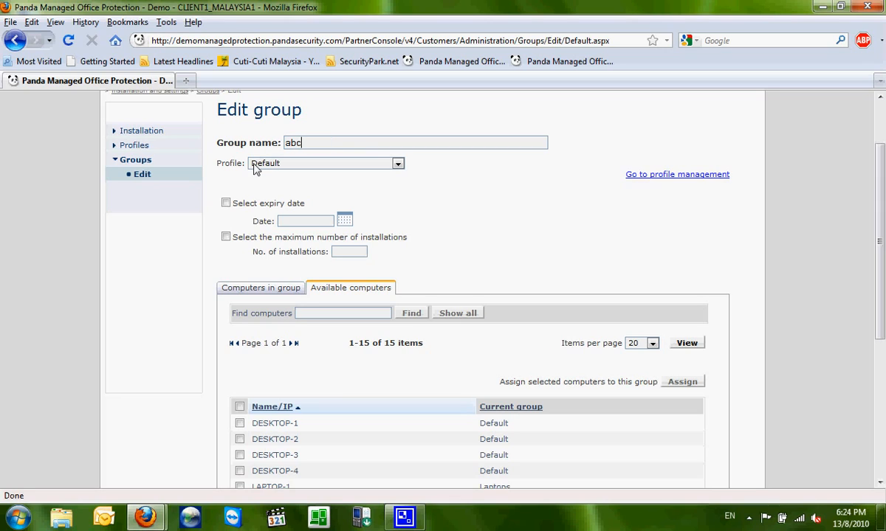
# Step: Set the group's expiry date to 8/19/2010 and its maximum number of installations to 10, and save the group
pyautogui.click(226, 203)
pyautogui.click(345, 220)
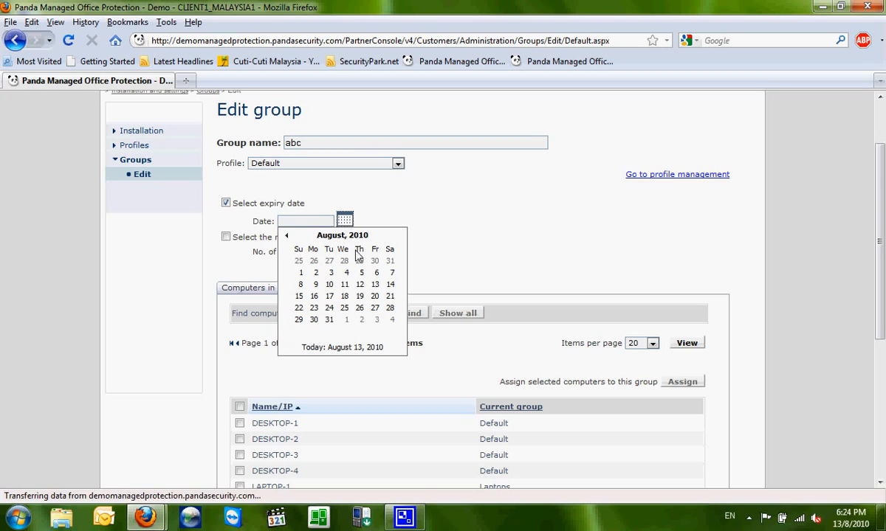
pyautogui.click(359, 296)
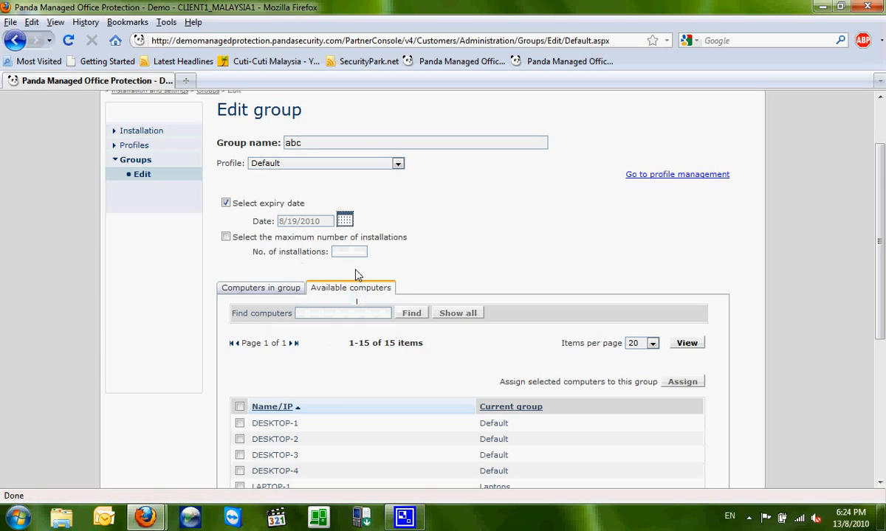
pyautogui.click(226, 237)
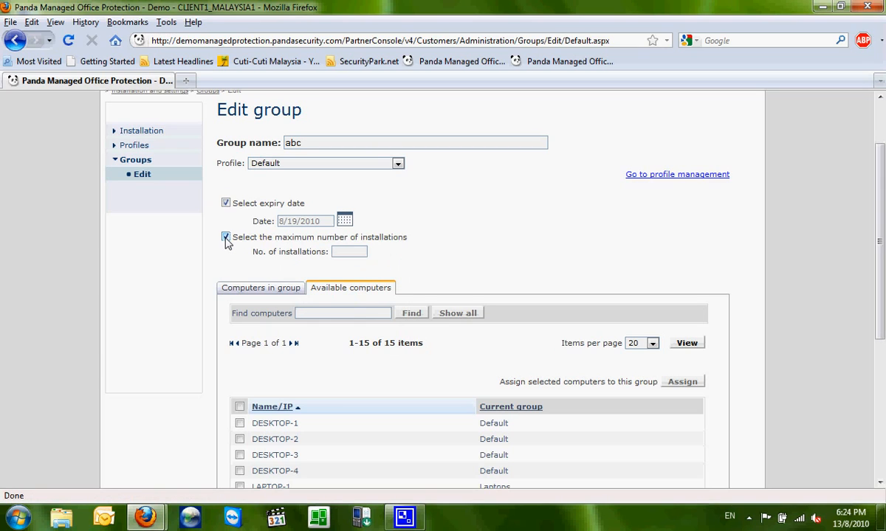
pyautogui.click(354, 251)
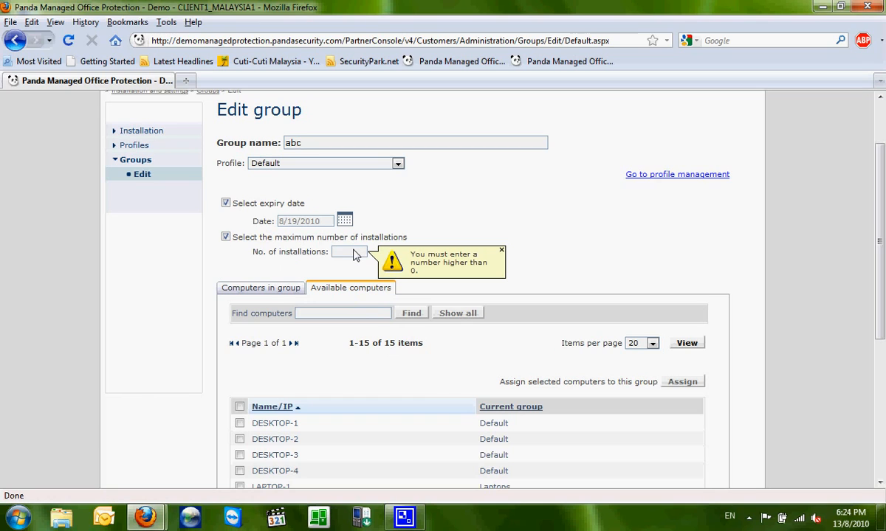
pyautogui.write('10')
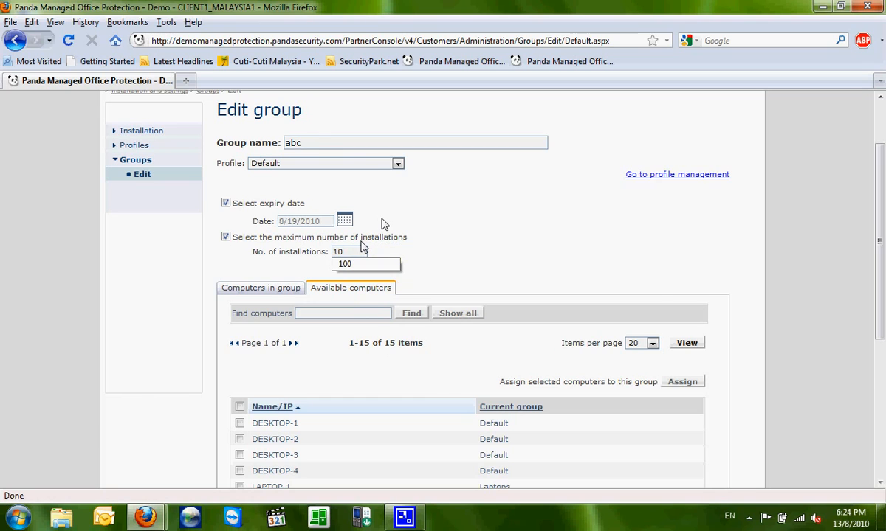
pyautogui.scroll(-2, 478, 223)
pyautogui.scroll(-5, 478, 263)
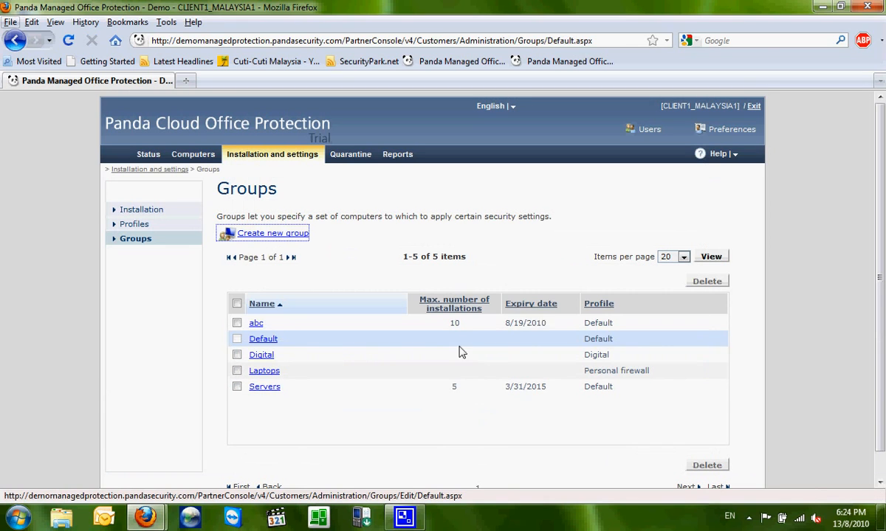
pyautogui.moveTo(254, 324)
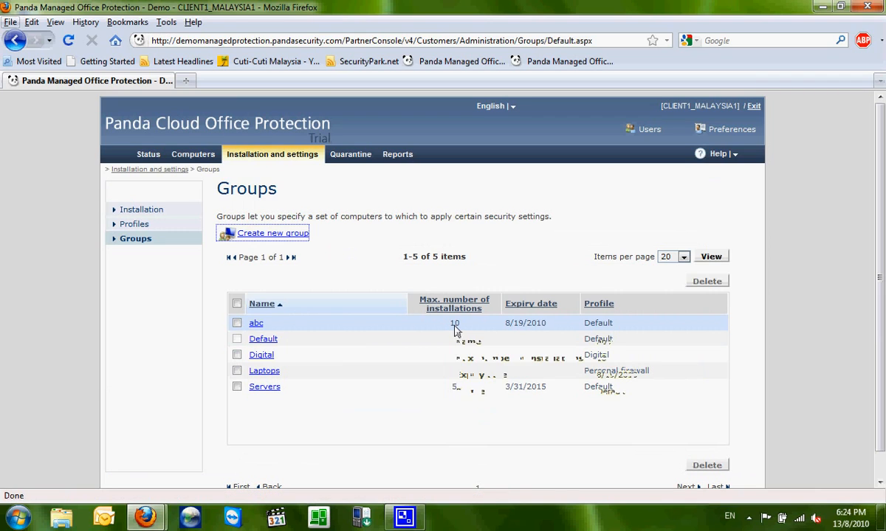
pyautogui.moveTo(455, 329)
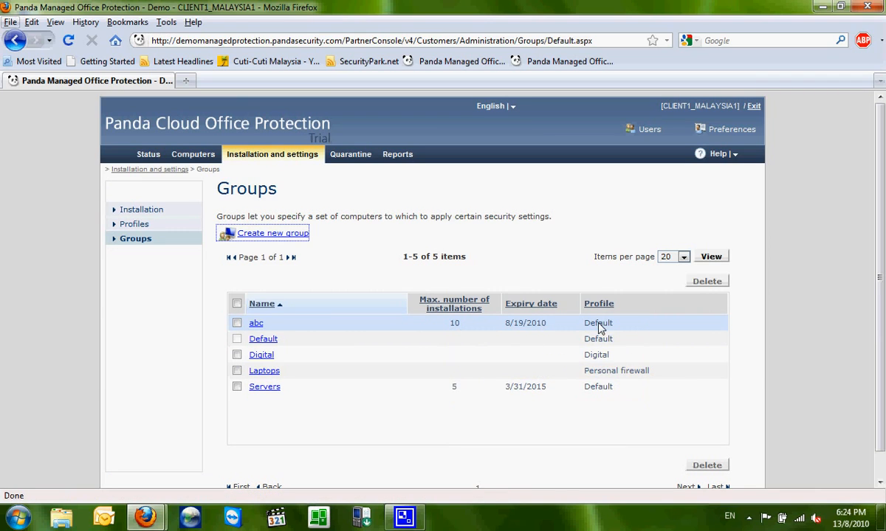
pyautogui.moveTo(600, 329)
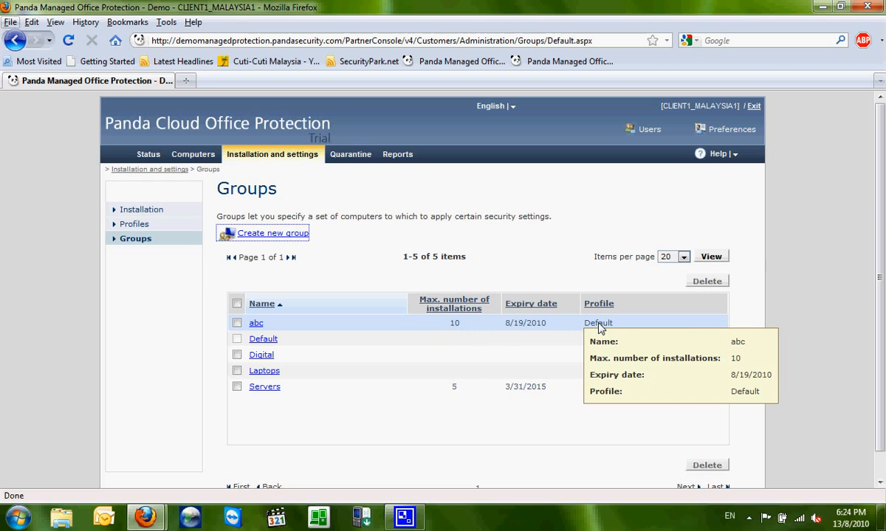
pyautogui.click(257, 325)
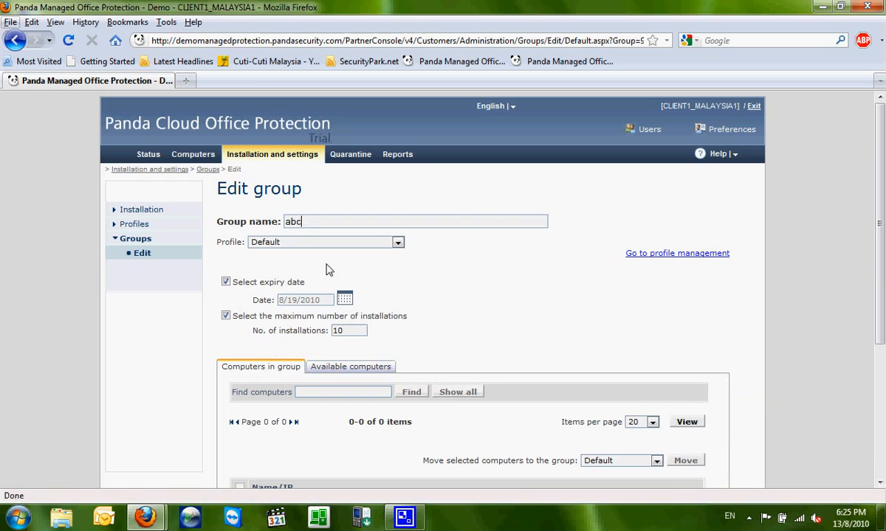
pyautogui.click(321, 243)
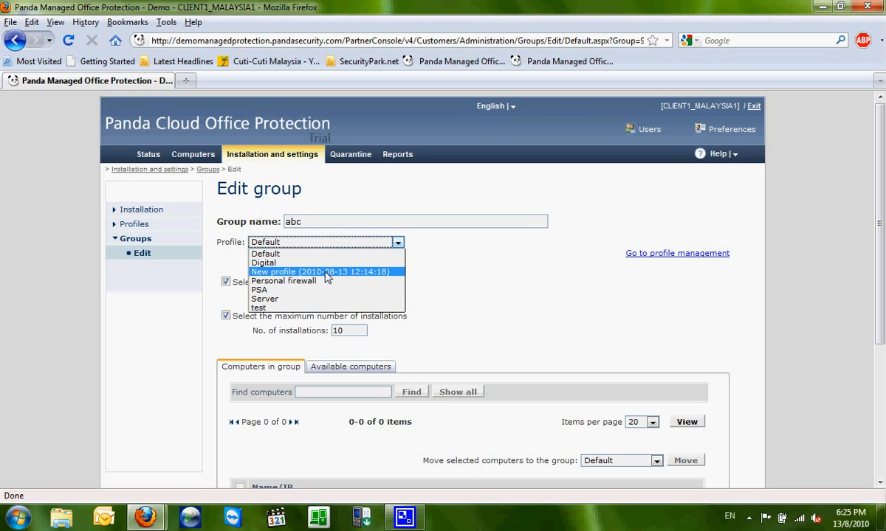
pyautogui.click(327, 272)
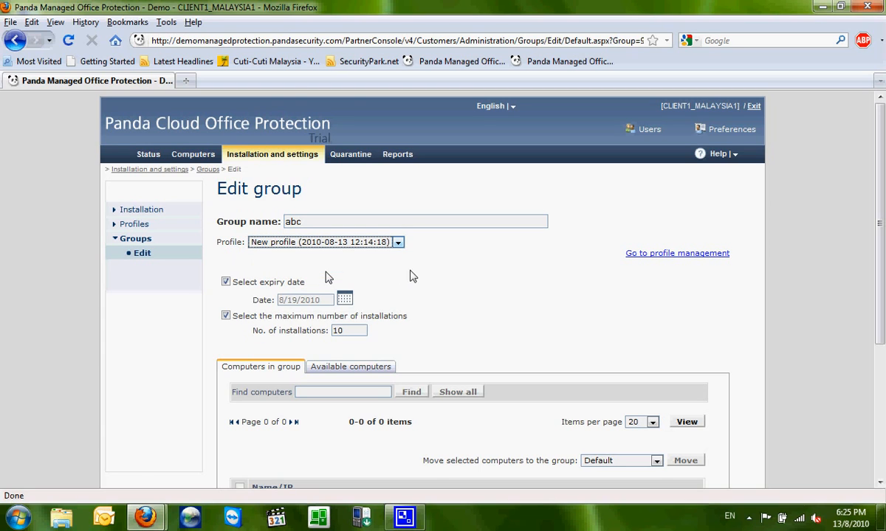
# Step: Save the abc group's profile assignment and show the installation program options on the Installation page
pyautogui.scroll(-5, 429, 274)
pyautogui.click(641, 459)
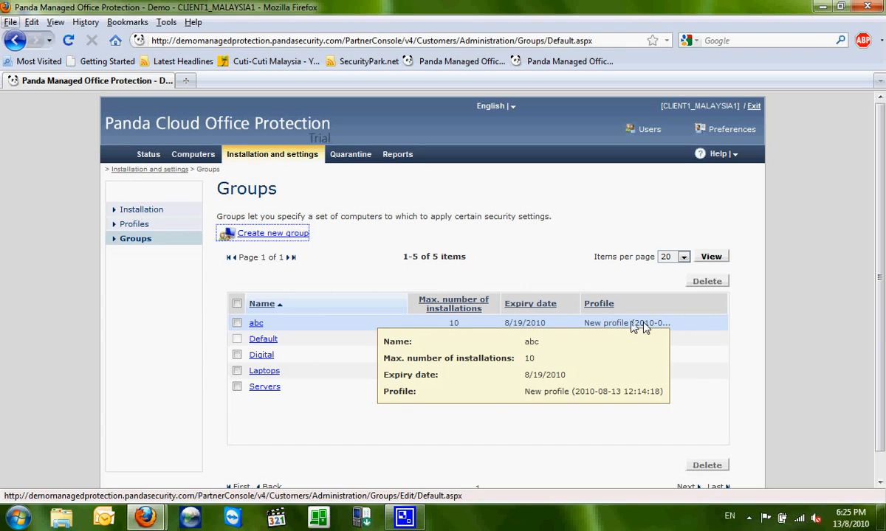
pyautogui.click(157, 214)
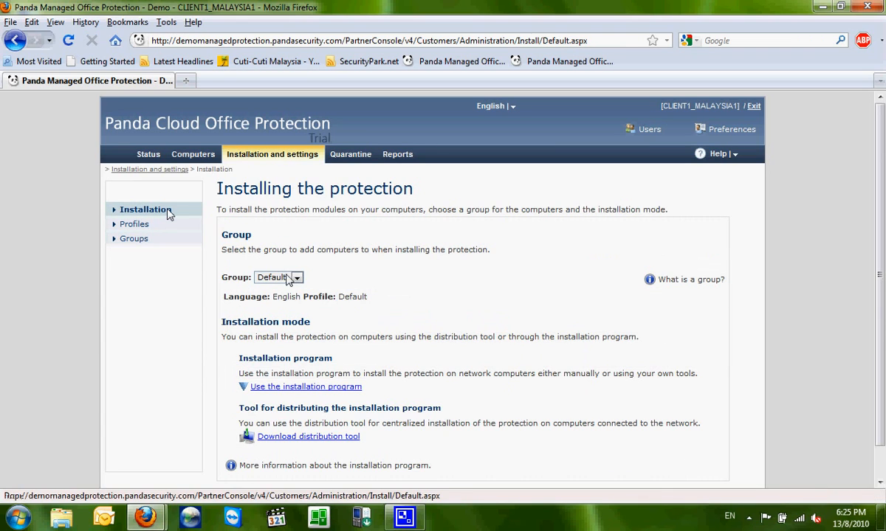
pyautogui.click(299, 386)
# Step: Switch the installation group to Digital, Laptops and abc in turn, comparing each group's profile and direct download link
pyautogui.click(296, 278)
pyautogui.click(369, 258)
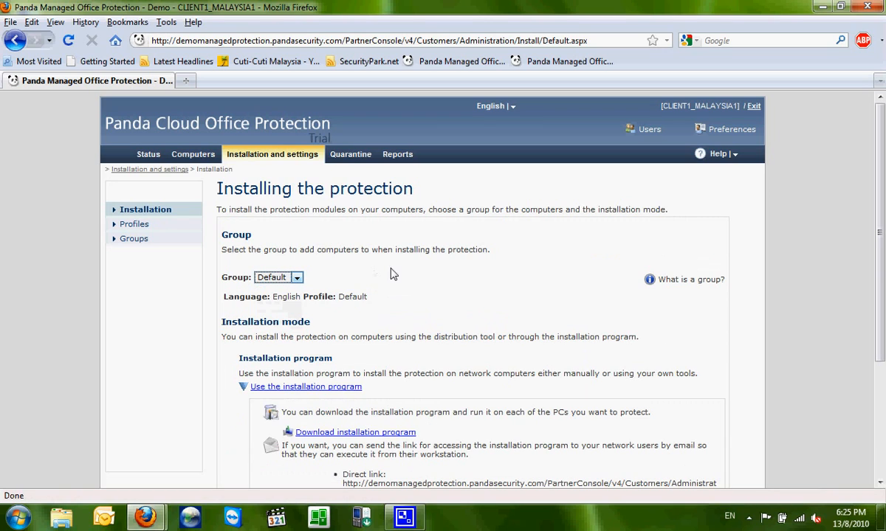
pyautogui.click(279, 277)
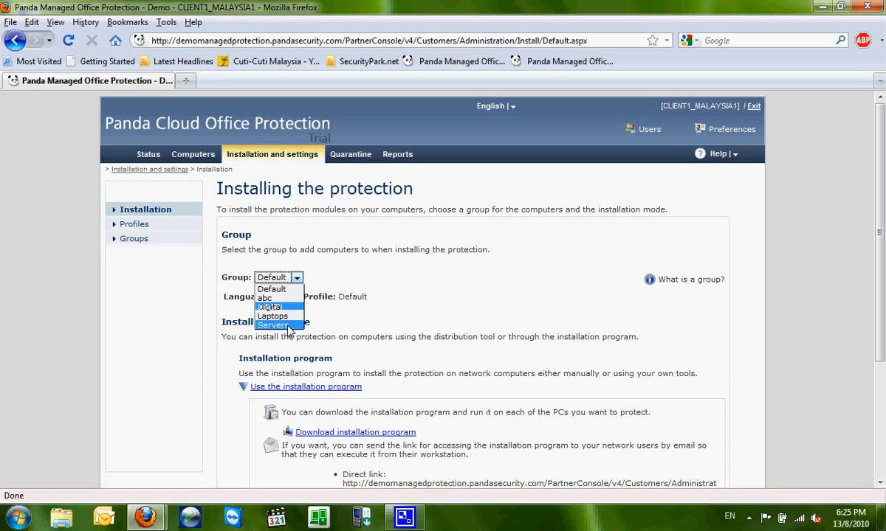
pyautogui.click(294, 306)
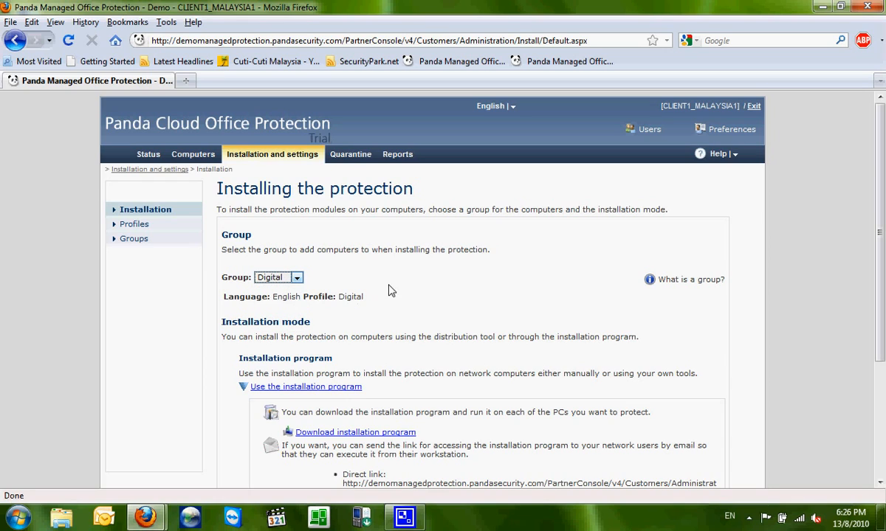
pyautogui.moveTo(880, 244); pyautogui.dragTo(884, 332)
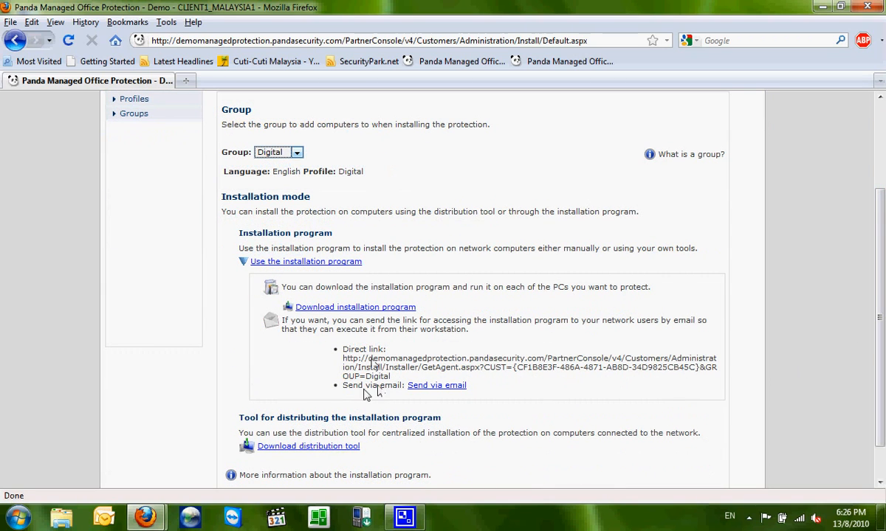
pyautogui.click(297, 152)
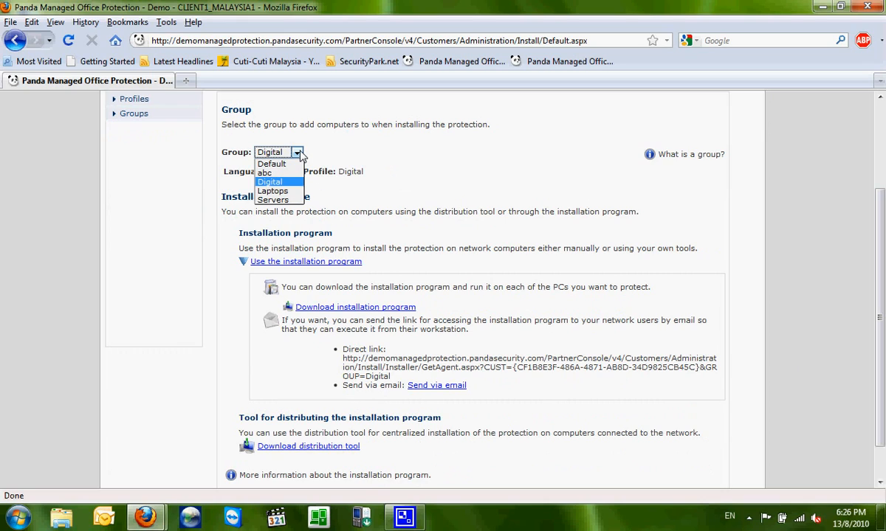
pyautogui.click(290, 191)
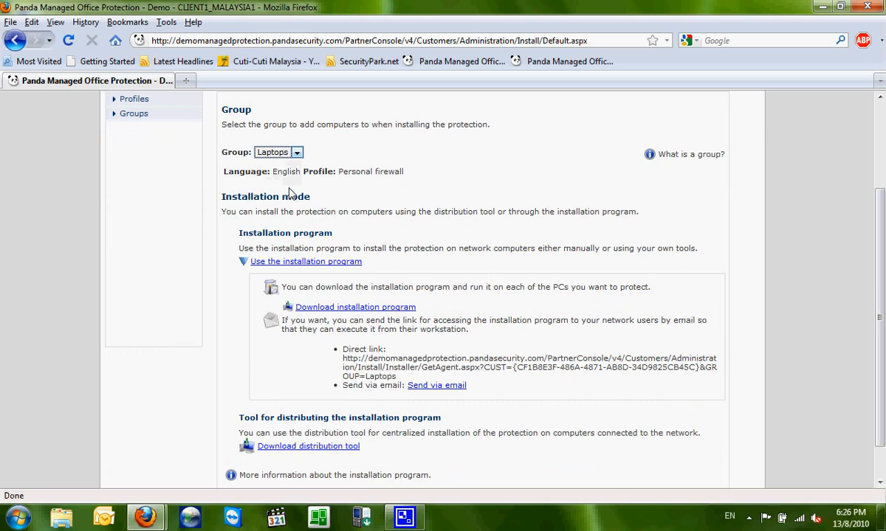
pyautogui.click(288, 174)
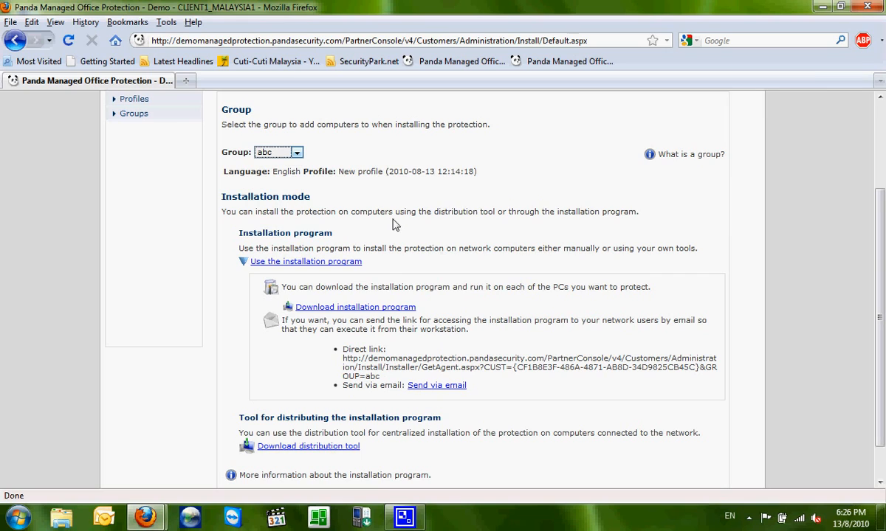
# Step: Recheck the installation details of the Digital group and leave Laptops as the selected installation group
pyautogui.click(297, 152)
pyautogui.click(292, 183)
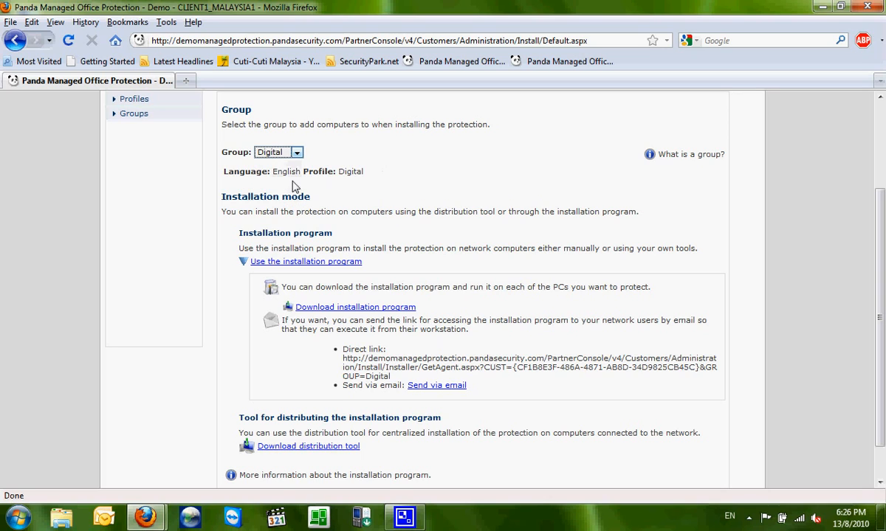
pyautogui.click(298, 152)
pyautogui.click(279, 189)
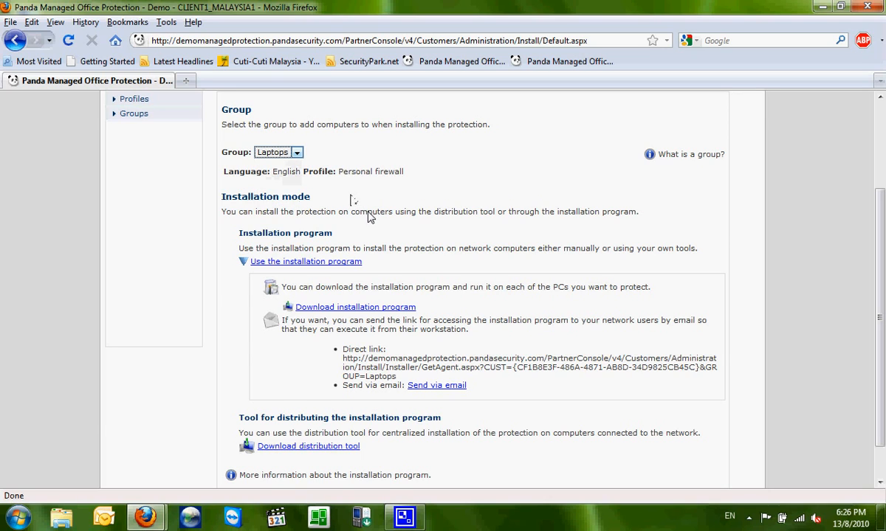
# Step: Examine the protection status of all computers in the organization and open the Quarantine page
pyautogui.scroll(2, 367, 215)
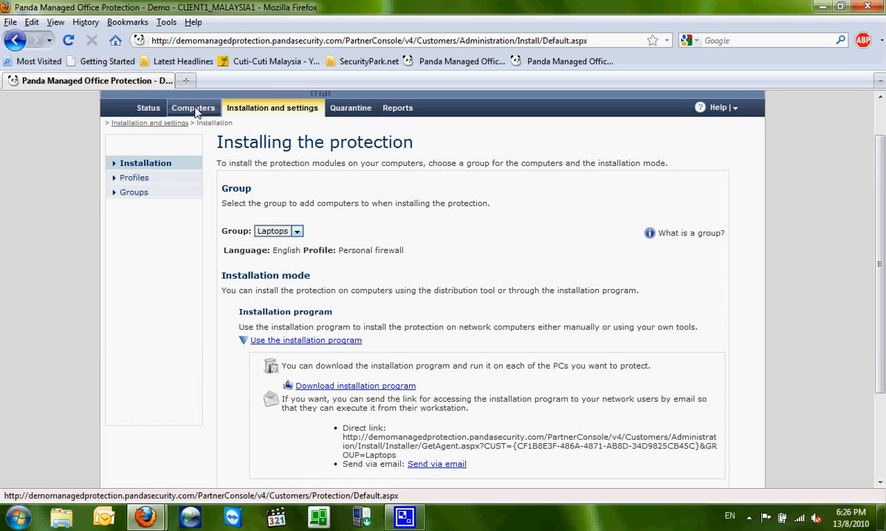
pyautogui.click(196, 111)
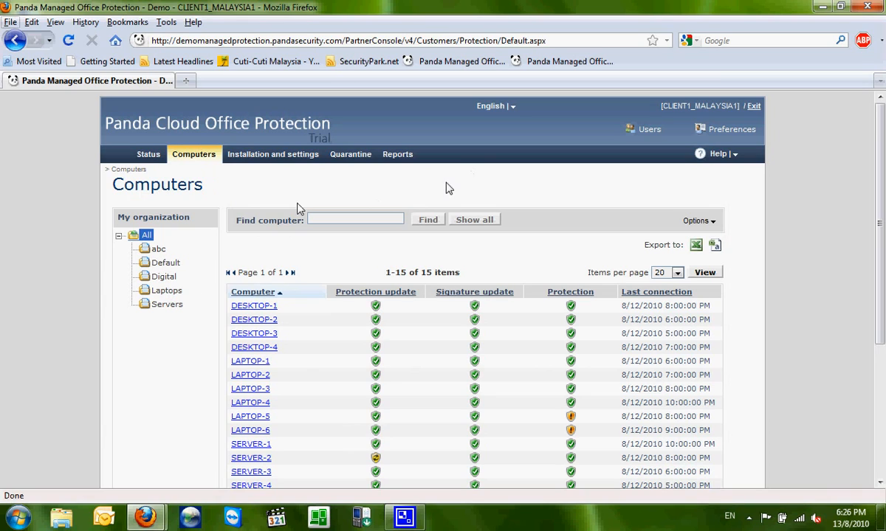
pyautogui.click(349, 157)
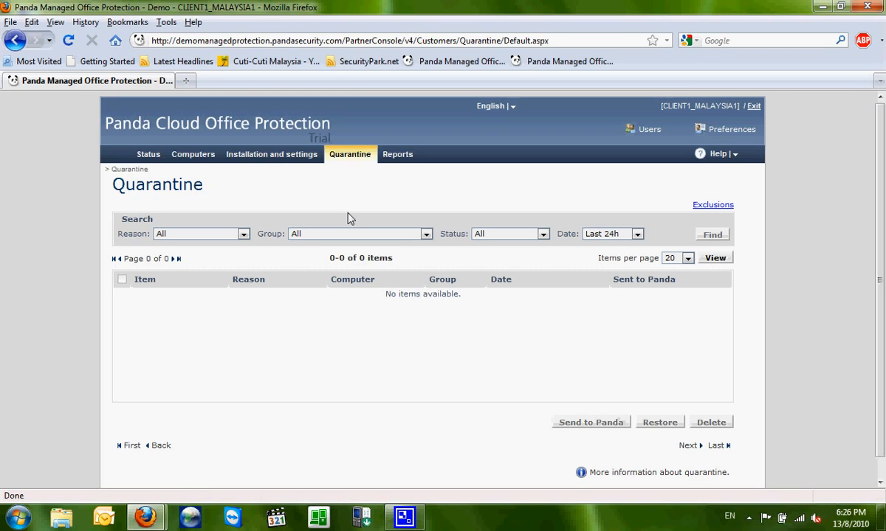
pyautogui.scroll(-1, 625, 207)
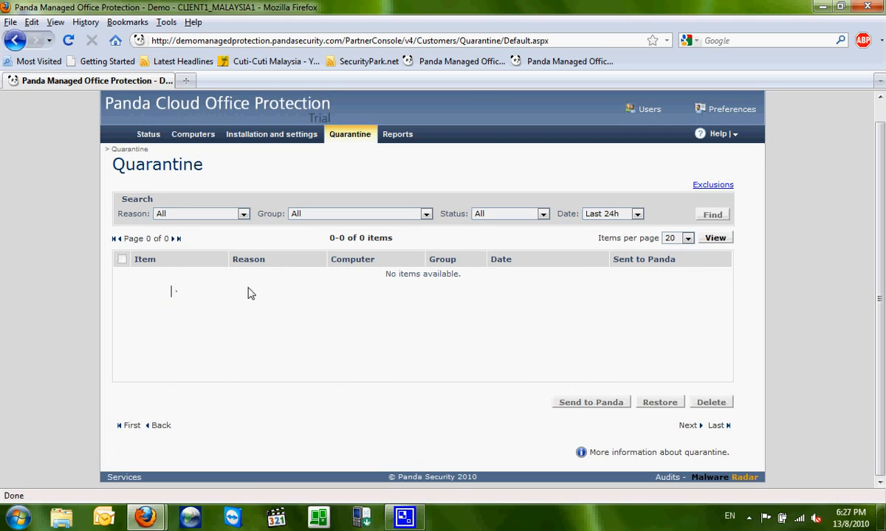
pyautogui.press('alt')
# Step: Filter the quarantine by the date range Last week and review the available date ranges
pyautogui.click(638, 214)
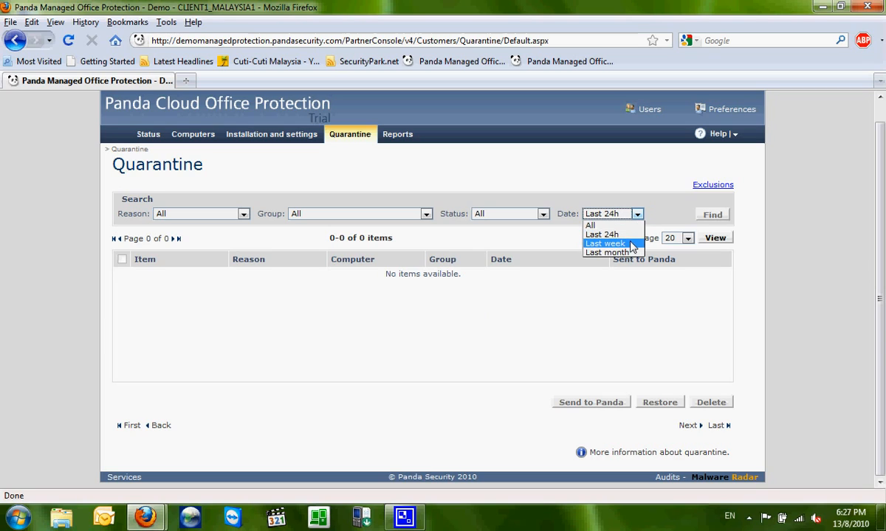
pyautogui.click(605, 244)
pyautogui.click(705, 218)
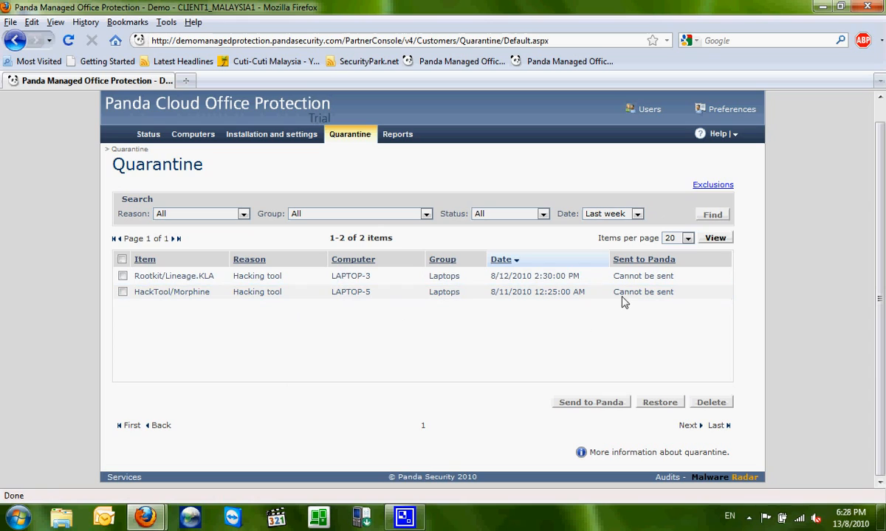
pyautogui.click(637, 214)
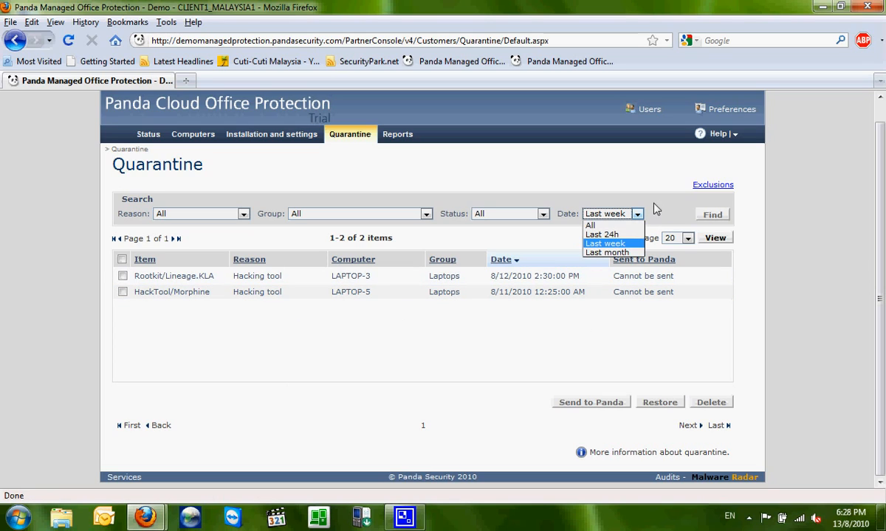
pyautogui.click(659, 203)
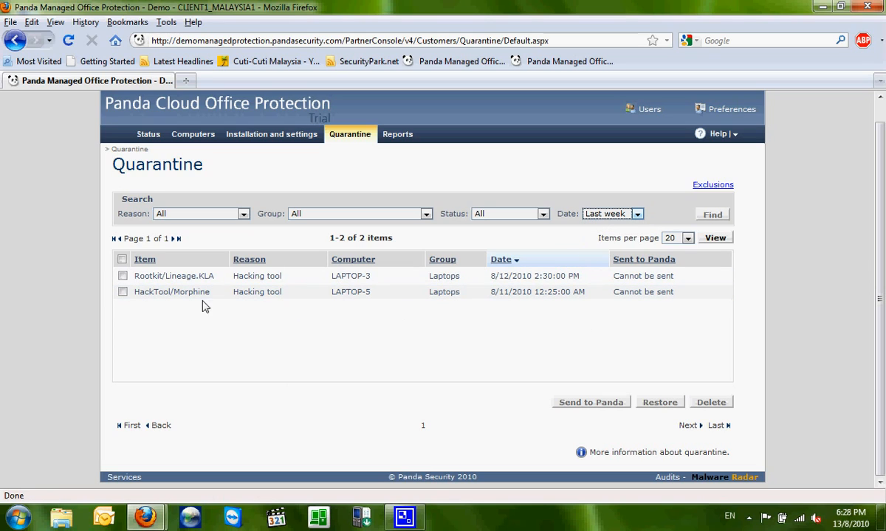
# Step: Restore the HackTool/Morphine item from quarantine and accept the security risk
pyautogui.click(123, 292)
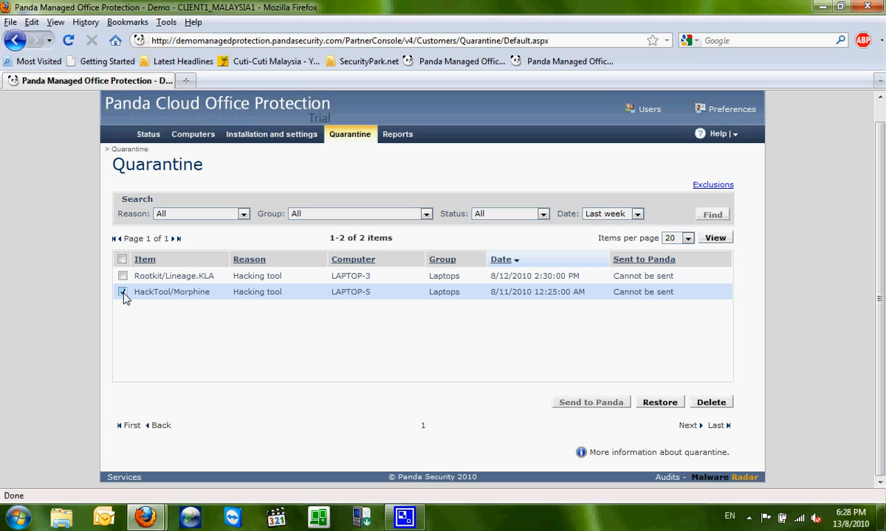
pyautogui.click(660, 402)
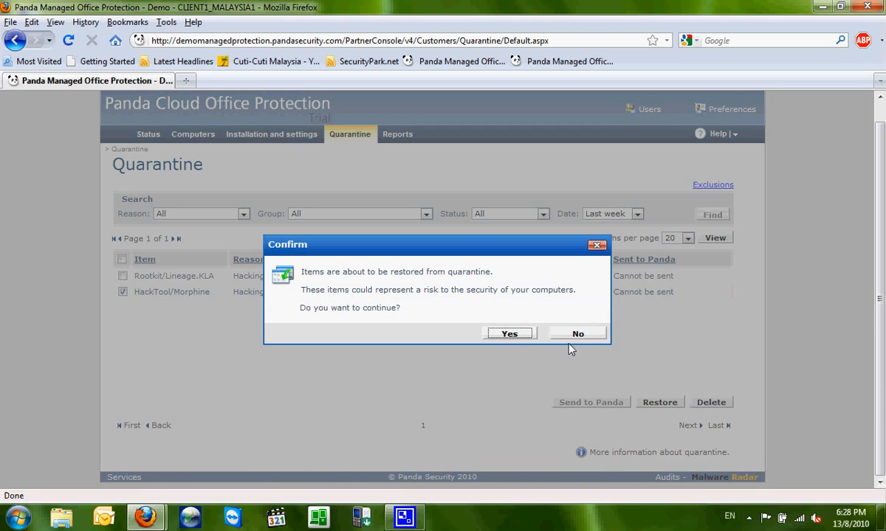
pyautogui.click(505, 335)
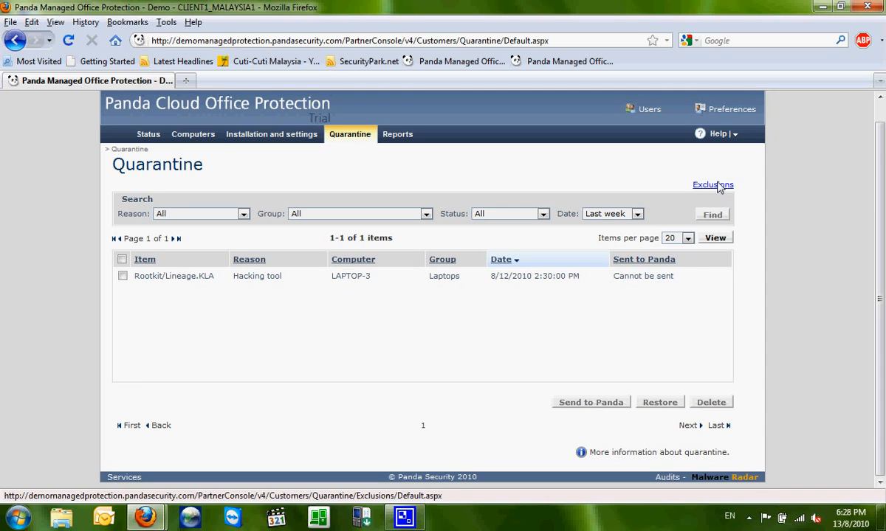
# Step: Mark HackTool/Morphine as dangerous again in the quarantine exclusions
pyautogui.click(713, 186)
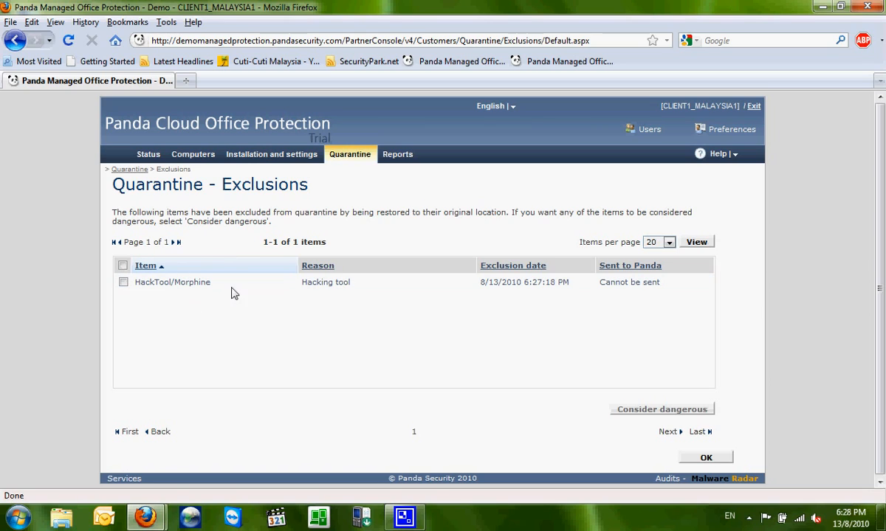
pyautogui.click(123, 283)
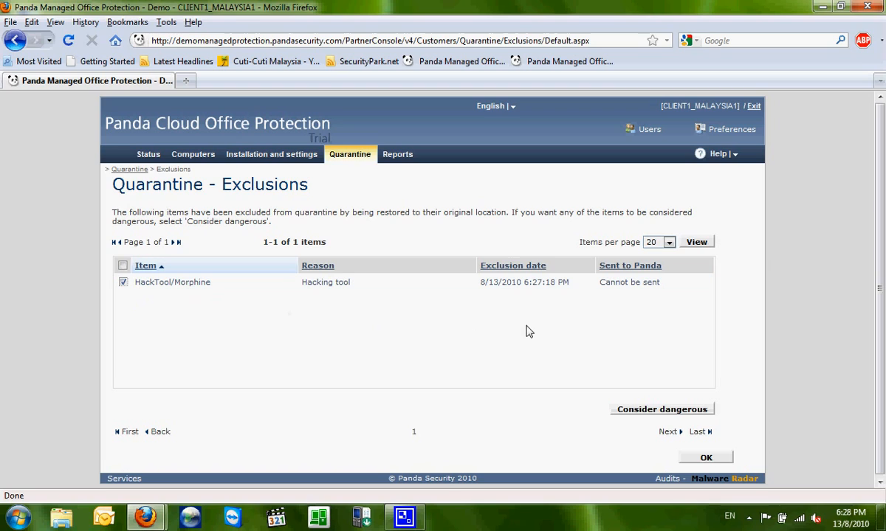
pyautogui.click(642, 410)
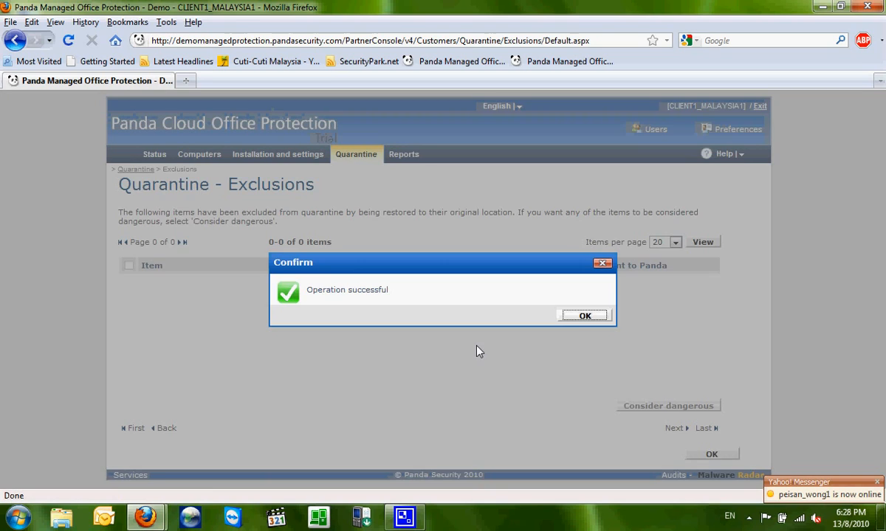
pyautogui.click(586, 316)
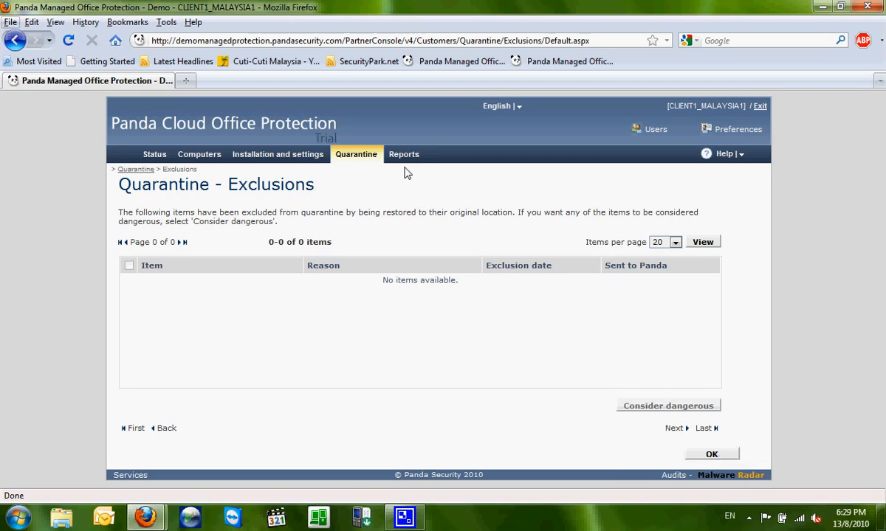
# Step: Open the Reports page and review the report types and the selectable reporting periods
pyautogui.click(380, 155)
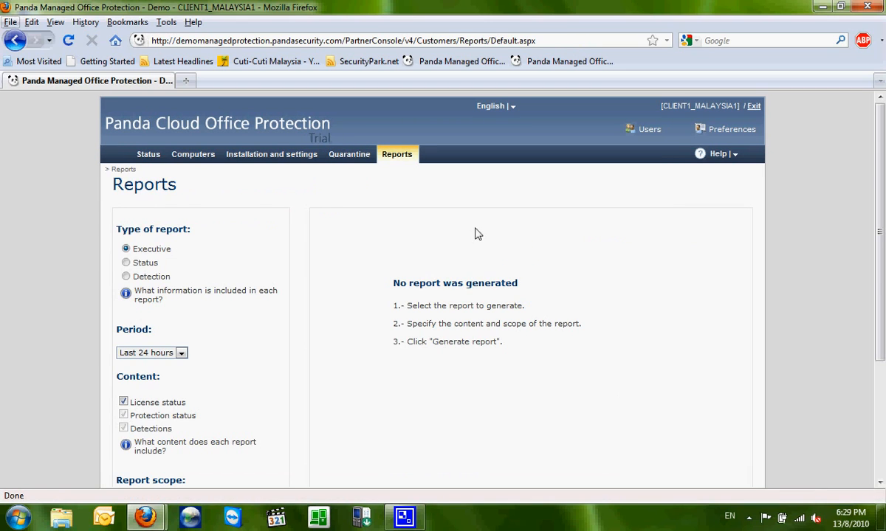
pyautogui.scroll(-2, 476, 234)
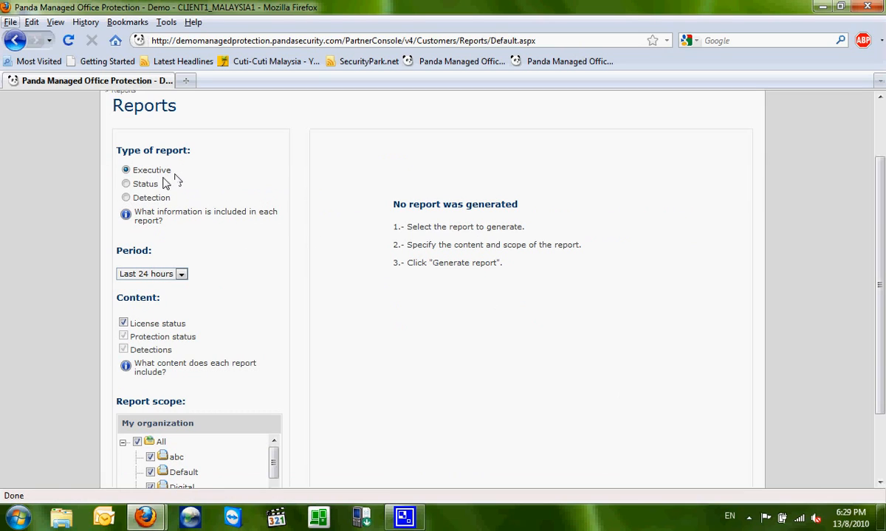
pyautogui.click(181, 274)
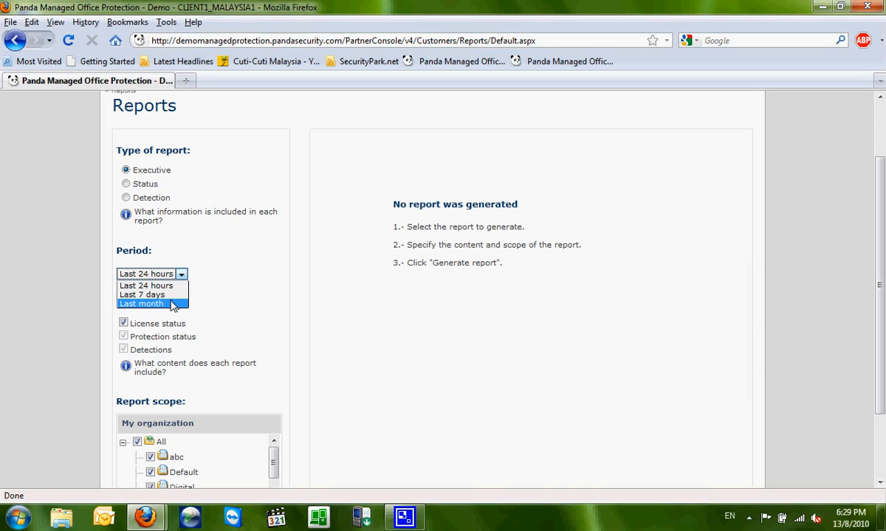
pyautogui.click(239, 310)
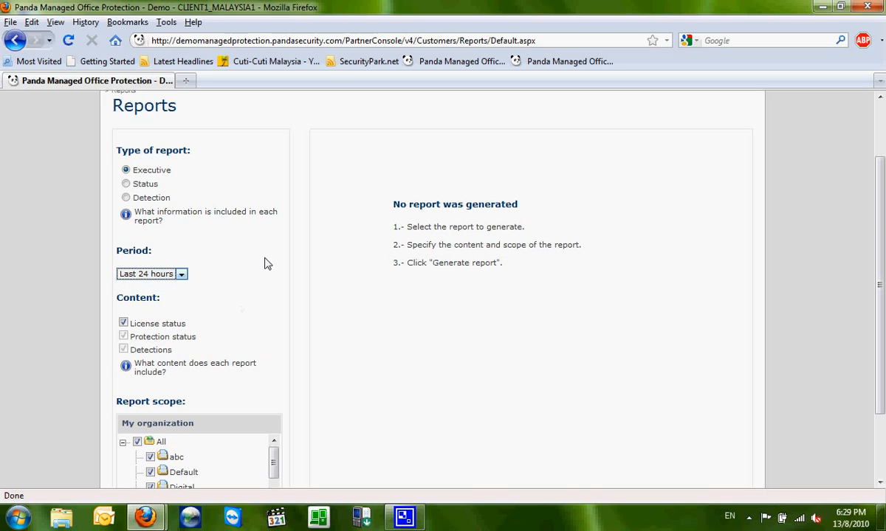
# Step: Generate a Detection report for the last 24 hours including summary graphs and details, and read through it
pyautogui.click(125, 198)
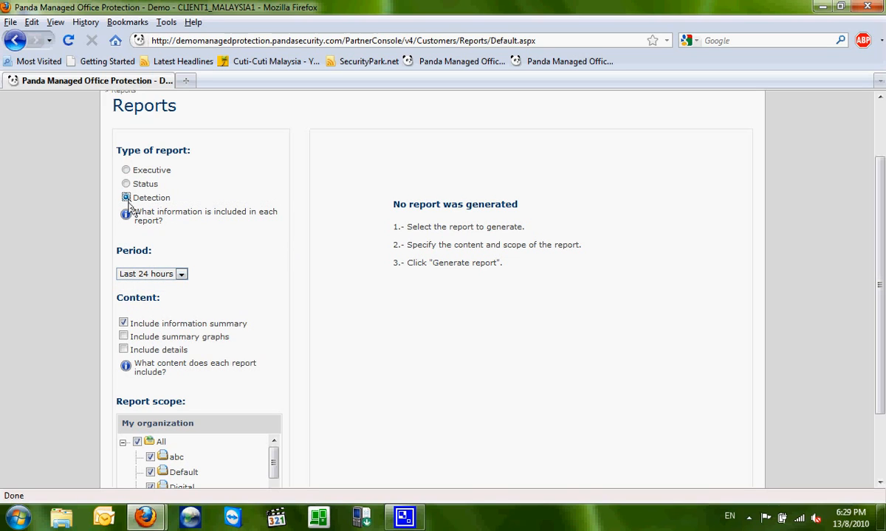
pyautogui.scroll(-2, 243, 280)
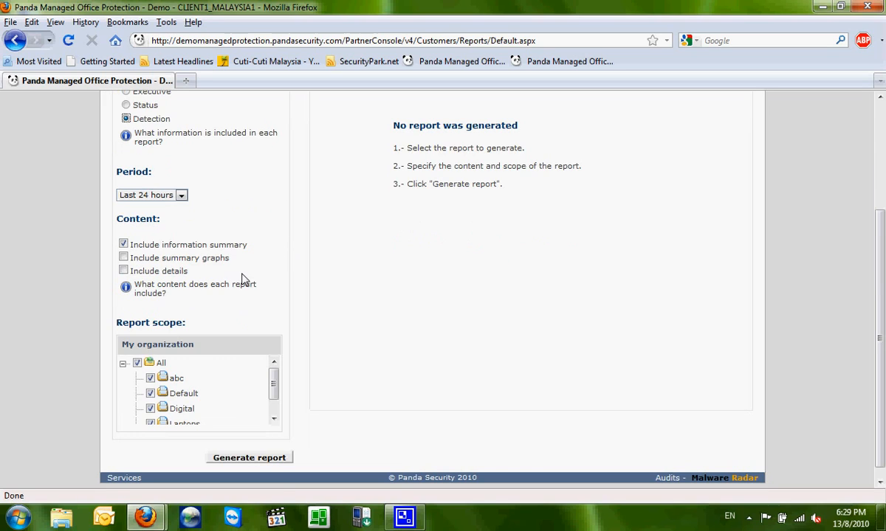
pyautogui.click(124, 257)
pyautogui.click(124, 270)
pyautogui.click(249, 458)
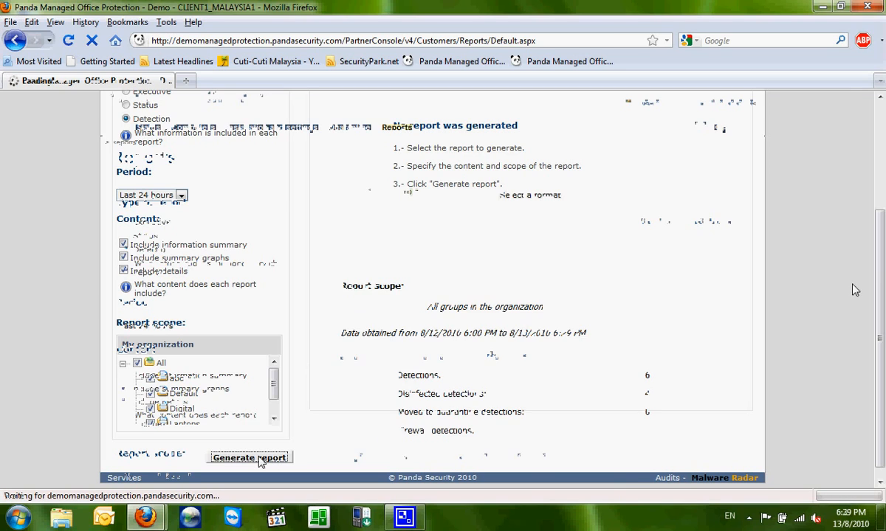
pyautogui.scroll(-2, 838, 263)
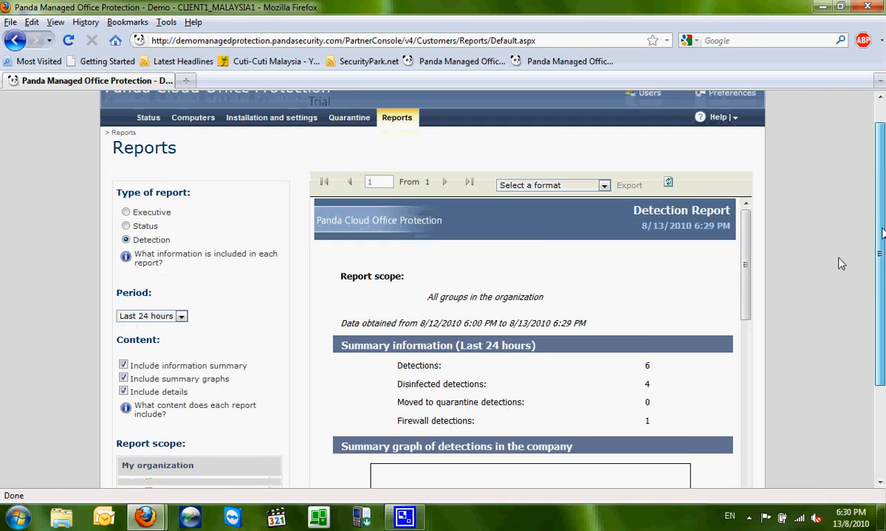
pyautogui.scroll(-3, 777, 239)
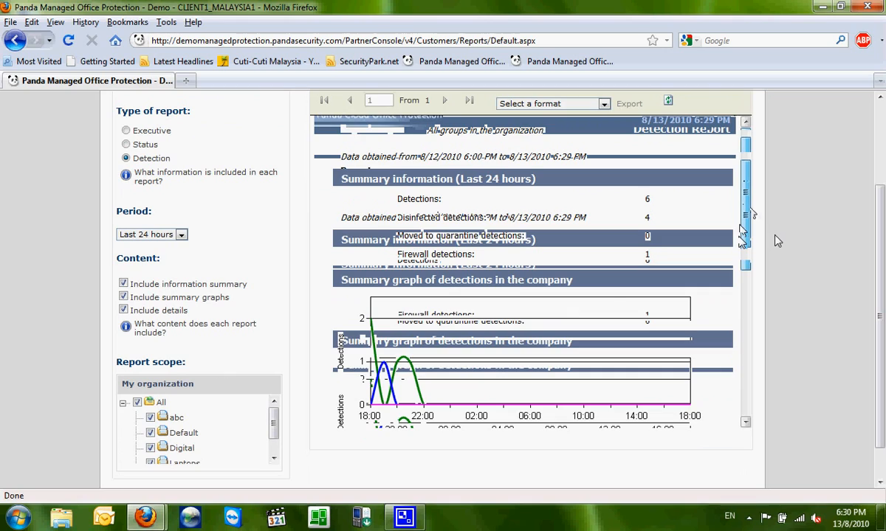
# Step: Check the groups in the report scope, then examine the Detection report's summary information, detections graph and detail table
pyautogui.moveTo(273, 419); pyautogui.dragTo(274, 437)
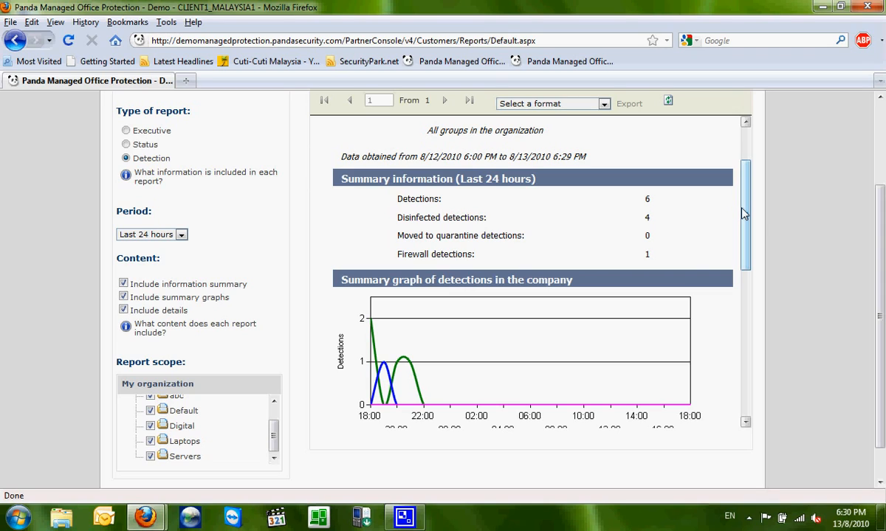
pyautogui.moveTo(746, 213); pyautogui.dragTo(746, 231)
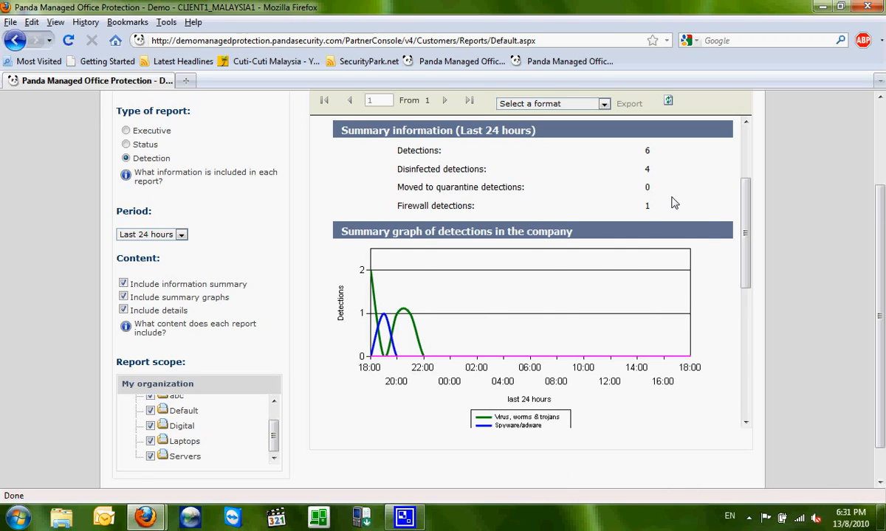
pyautogui.scroll(-6, 673, 202)
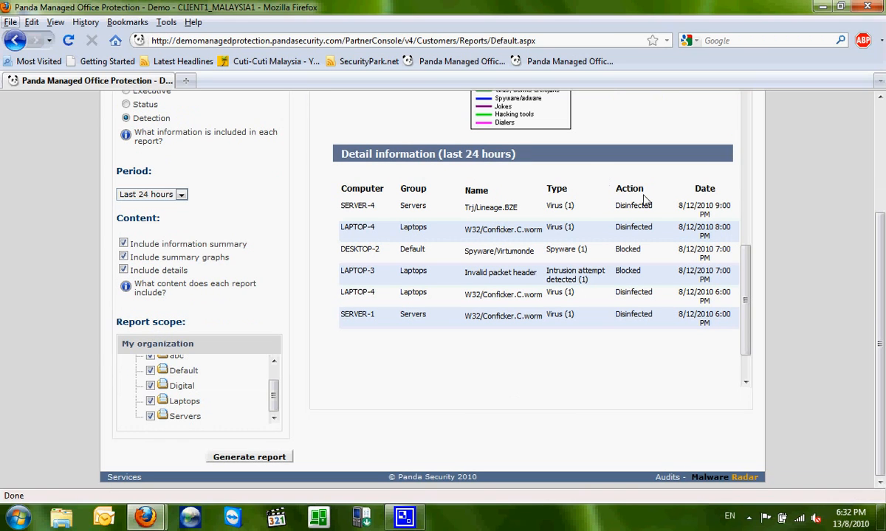
pyautogui.moveTo(748, 306); pyautogui.dragTo(752, 243)
pyautogui.scroll(-8, 752, 244)
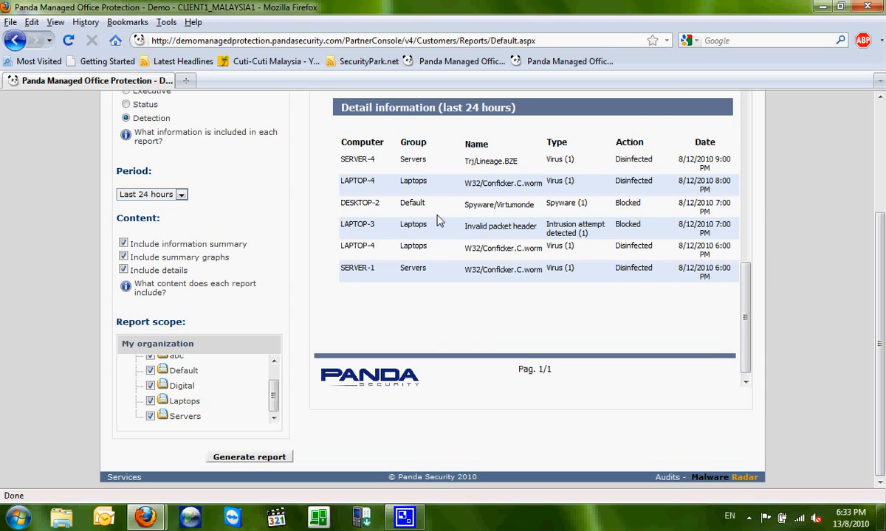
pyautogui.scroll(10, 481, 275)
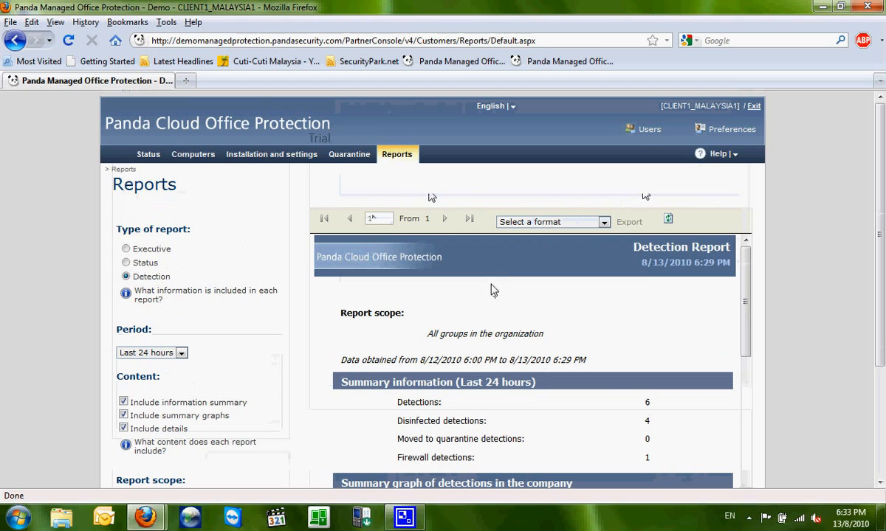
pyautogui.click(548, 224)
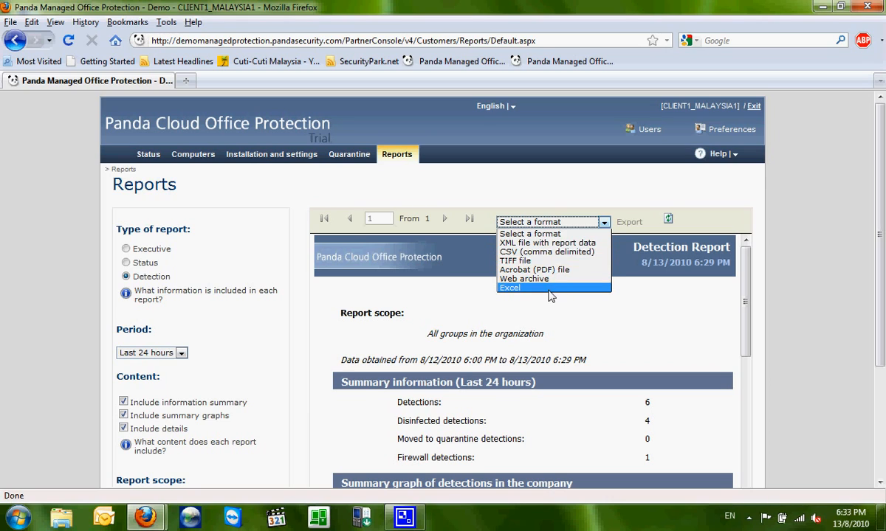
pyautogui.click(626, 298)
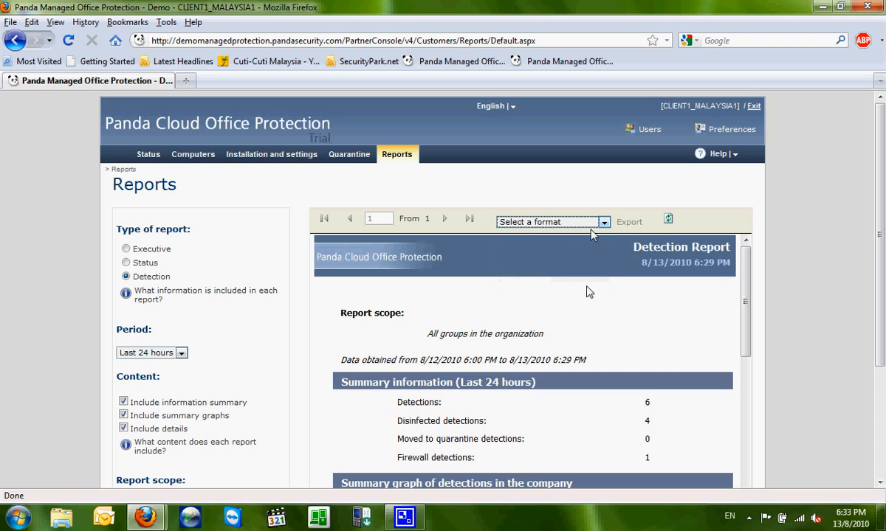
pyautogui.click(590, 223)
pyautogui.click(599, 264)
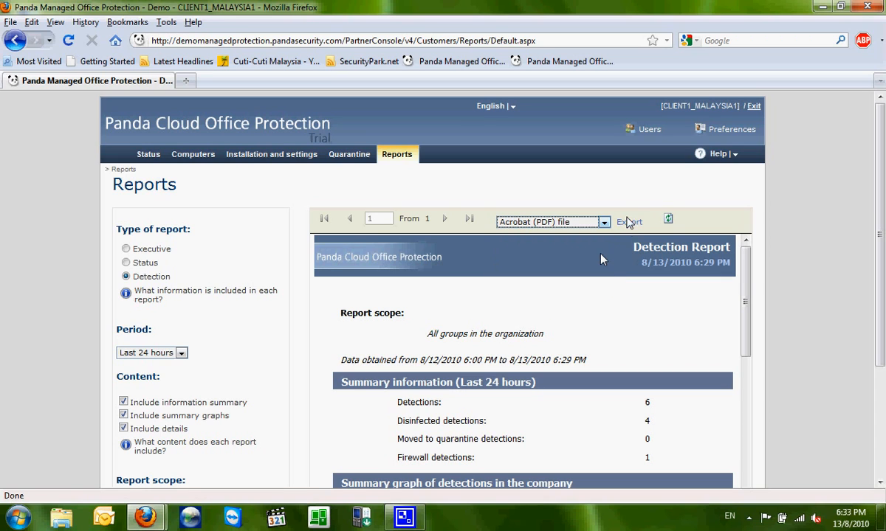
pyautogui.click(629, 222)
pyautogui.click(605, 349)
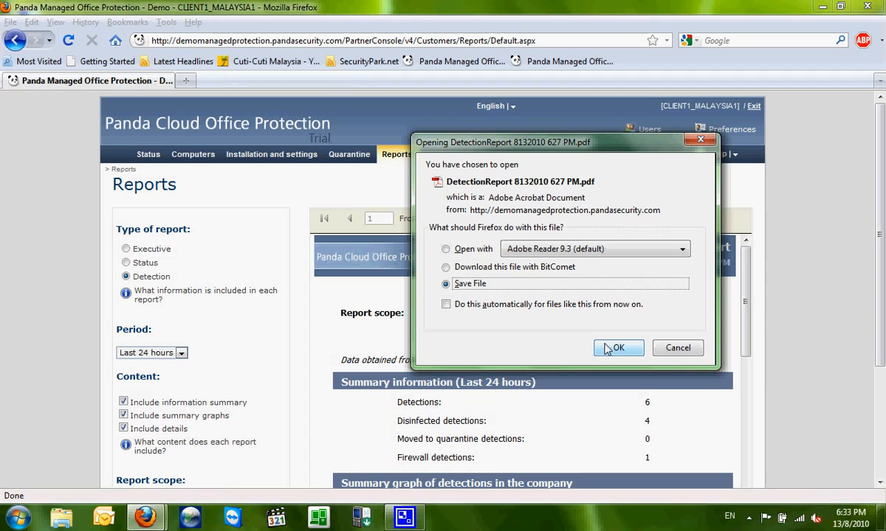
pyautogui.click(605, 349)
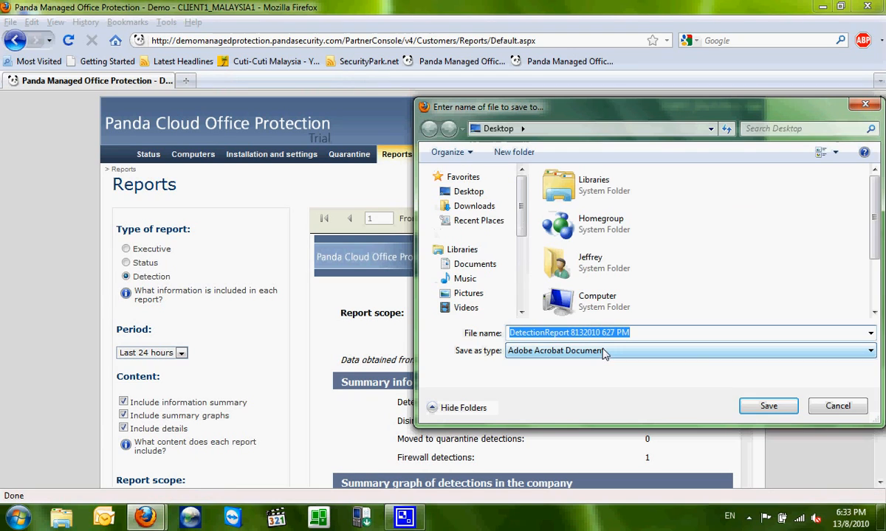
pyautogui.click(766, 407)
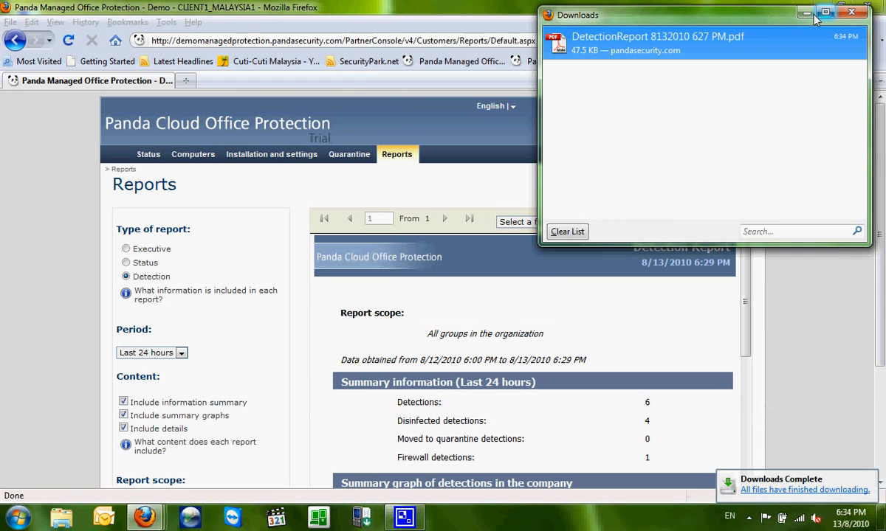
# Step: View the exported DetectionReport PDF from the desktop in Adobe Reader, close it and return to the Firefox Reports page
pyautogui.click(806, 13)
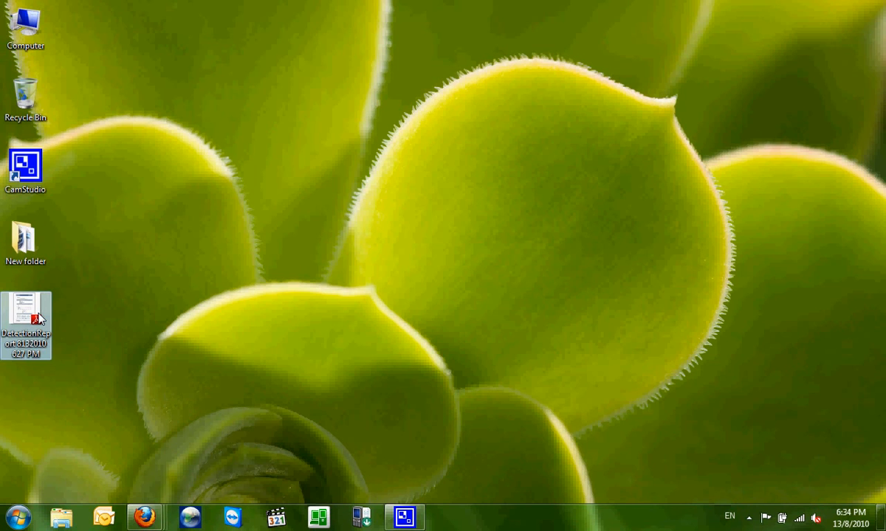
pyautogui.doubleClick(39, 319)
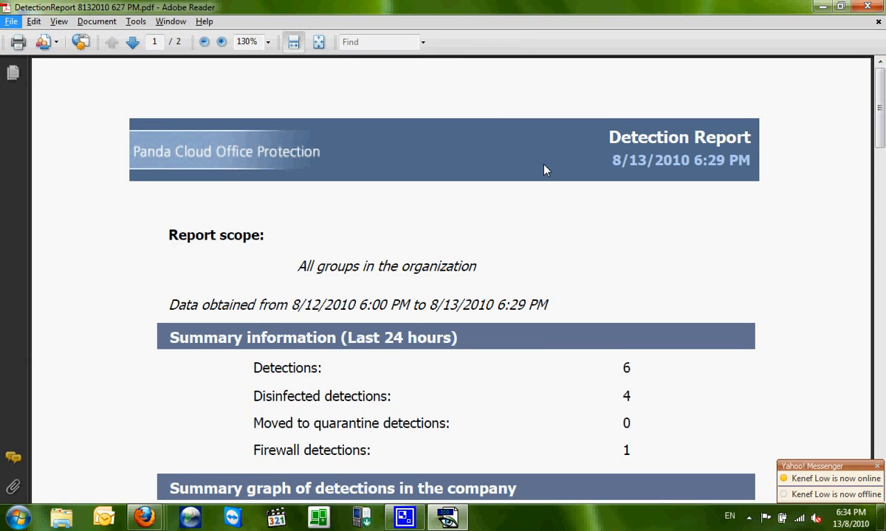
pyautogui.moveTo(880, 107)
pyautogui.mouseDown()
pyautogui.moveTo(881, 421)
pyautogui.moveTo(880, 88)
pyautogui.mouseUp()
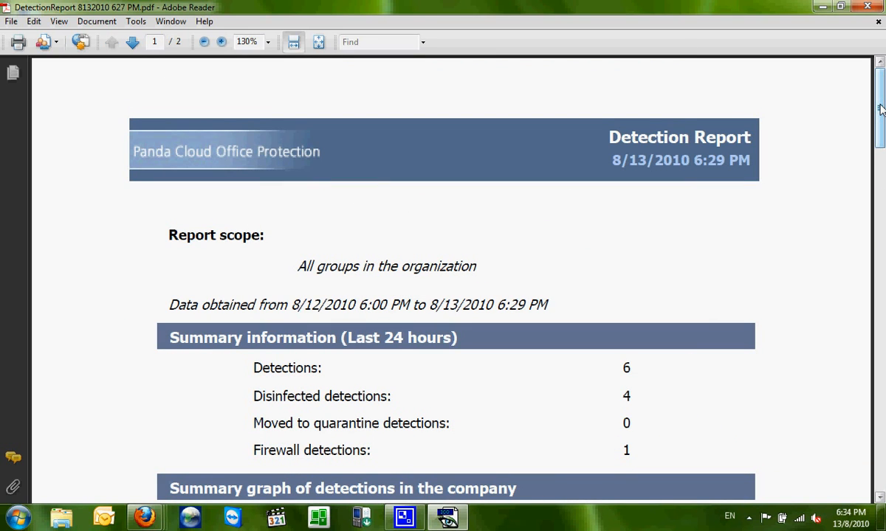
pyautogui.click(866, 8)
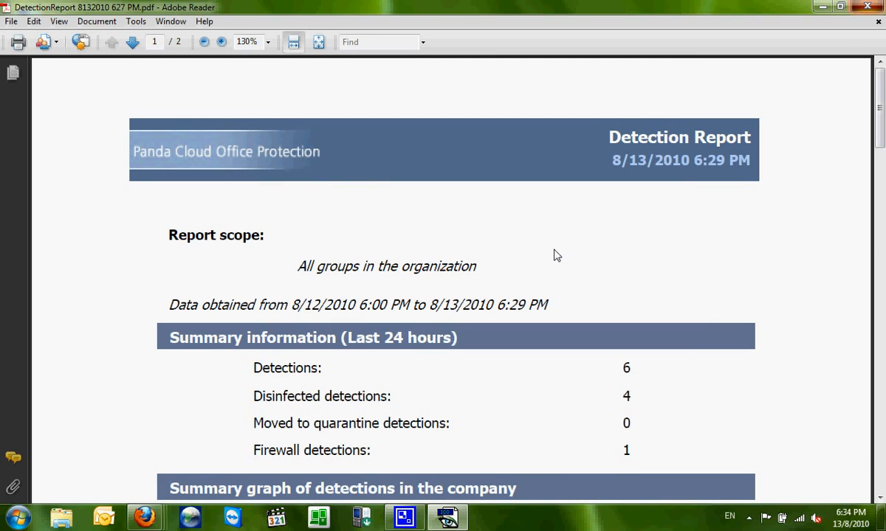
pyautogui.click(145, 517)
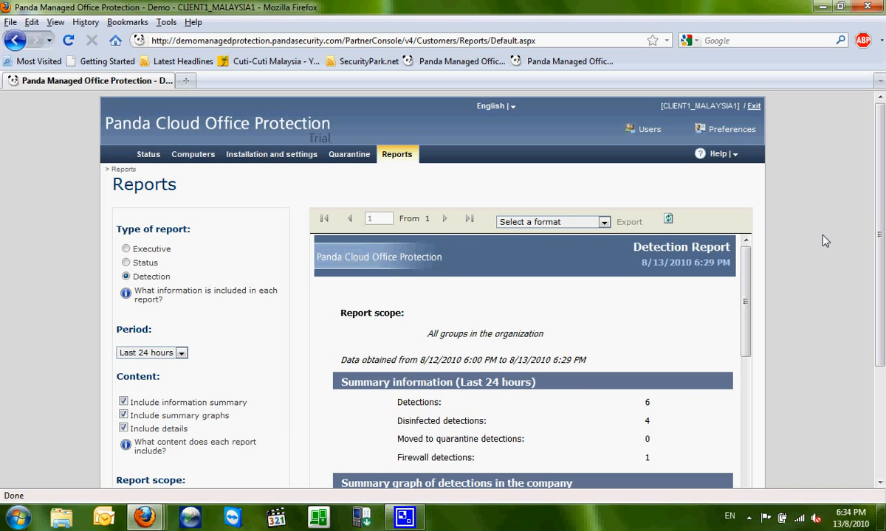